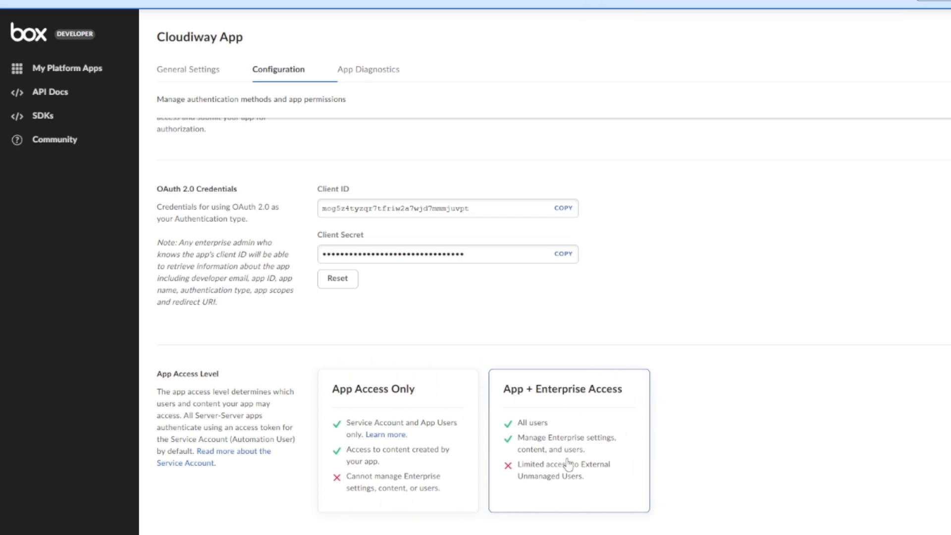
Try to generate a keypair for the Cloudiway App; Box refuses it until two-factor authentication is enabled.
{"action": "scroll", "coordinate": [736, 476], "scroll_direction": "down", "scroll_amount": 5}
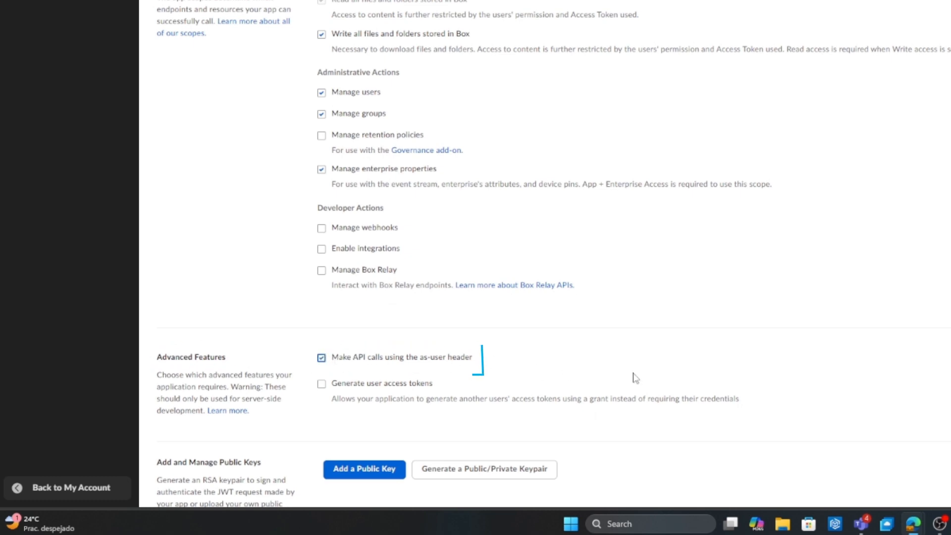
{"action": "scroll", "coordinate": [647, 377], "scroll_direction": "down", "scroll_amount": 3}
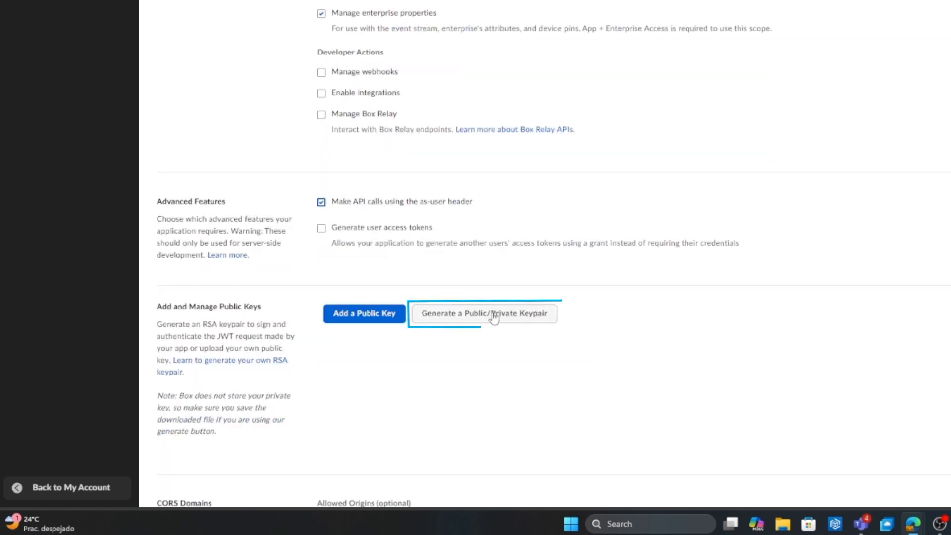
{"action": "left_click", "coordinate": [494, 317]}
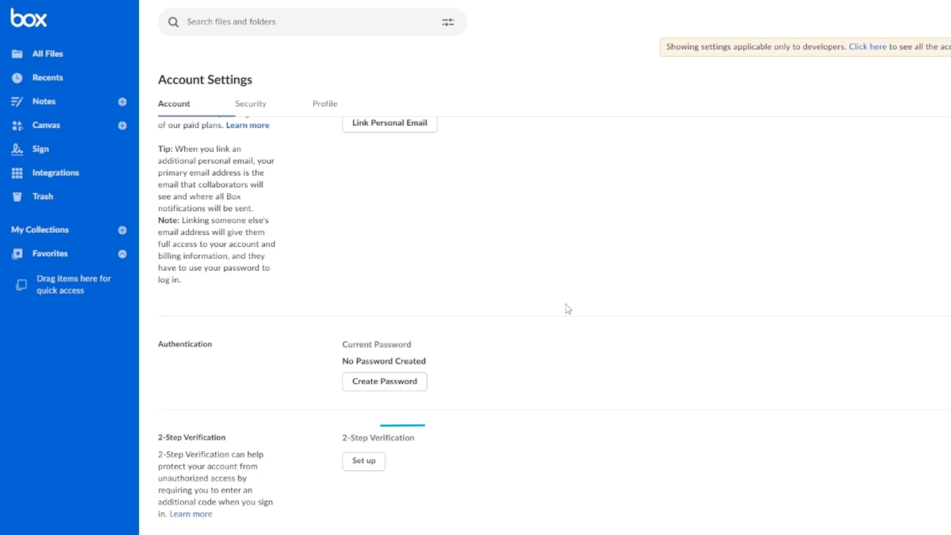
Enable Box 2-Step Verification with an authenticator-app code, a recovery phone number and saved backup codes.
{"action": "left_click_drag", "start_coordinate": [330, 432], "coordinate": [159, 438]}
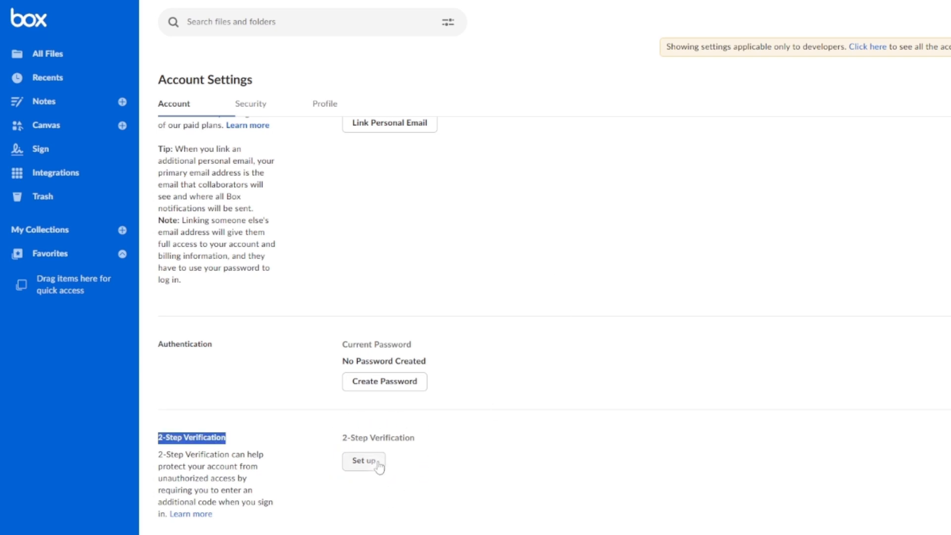
{"action": "left_click", "coordinate": [377, 463]}
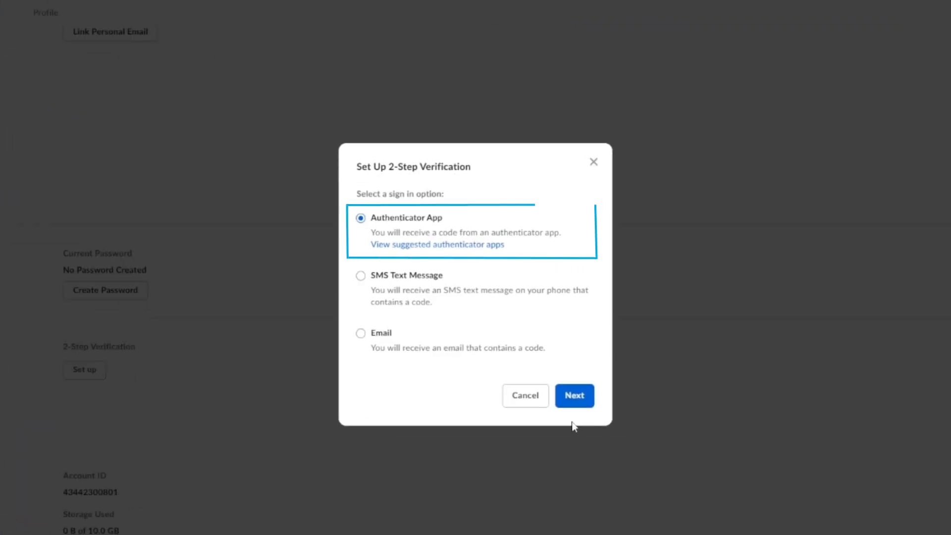
{"action": "left_click", "coordinate": [576, 396]}
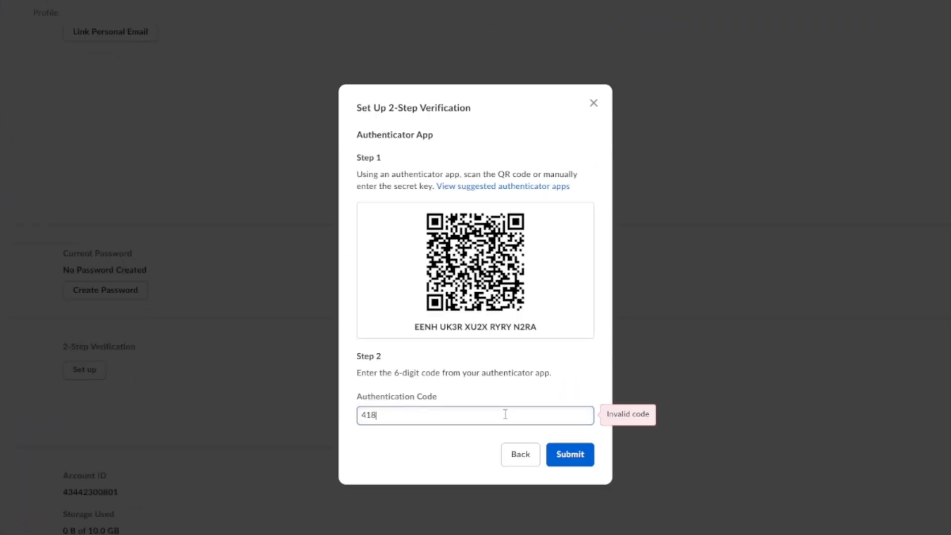
{"action": "key", "text": "Return"}
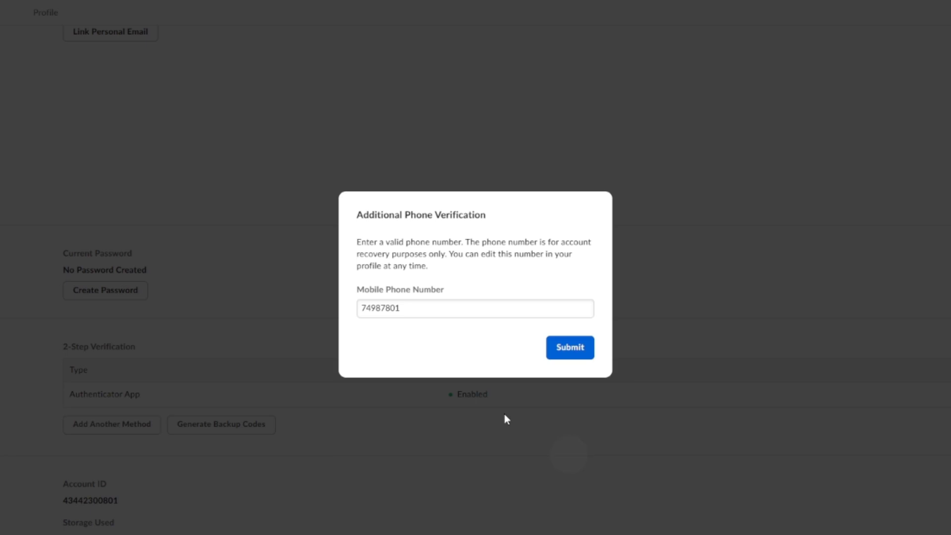
{"action": "left_click", "coordinate": [570, 349]}
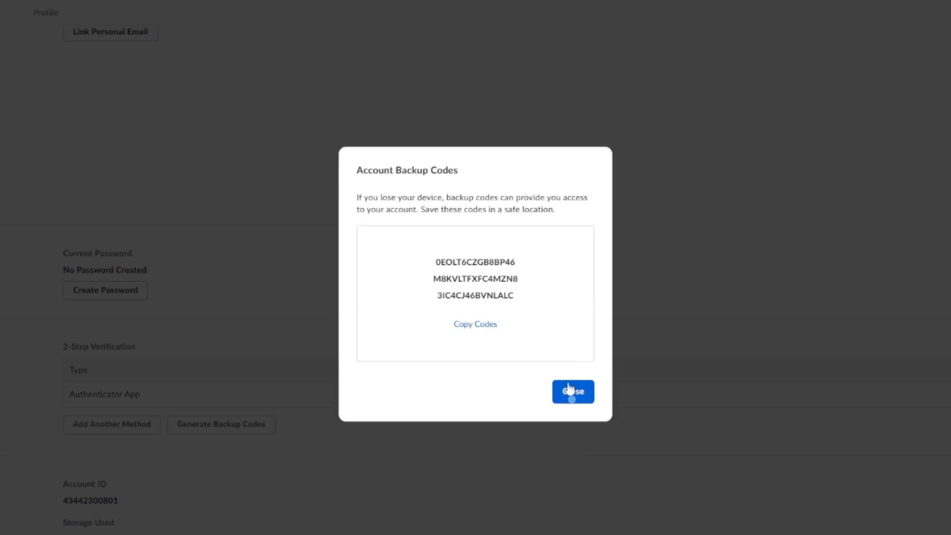
{"action": "left_click", "coordinate": [573, 393]}
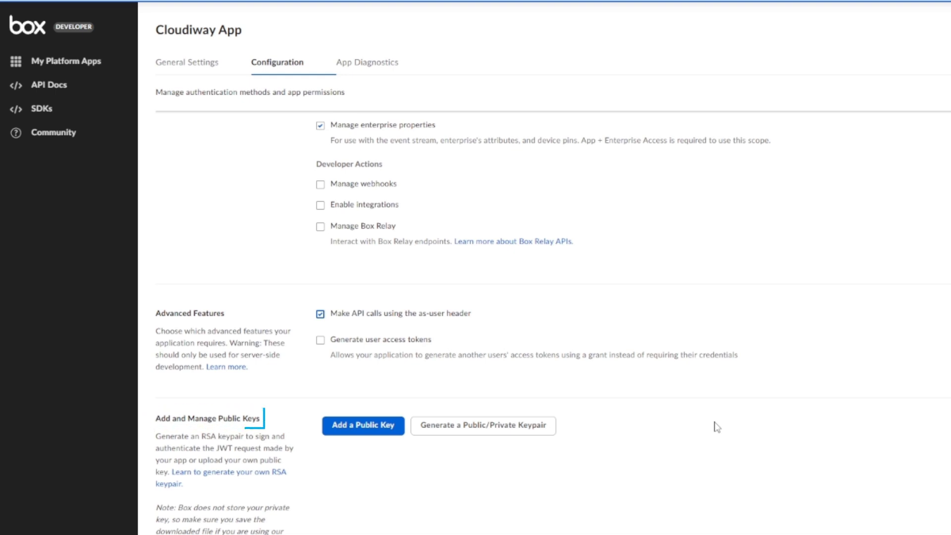
Generate the Cloudiway App's public/private keypair and acknowledge the downloaded configuration JSON.
{"action": "left_click", "coordinate": [545, 438]}
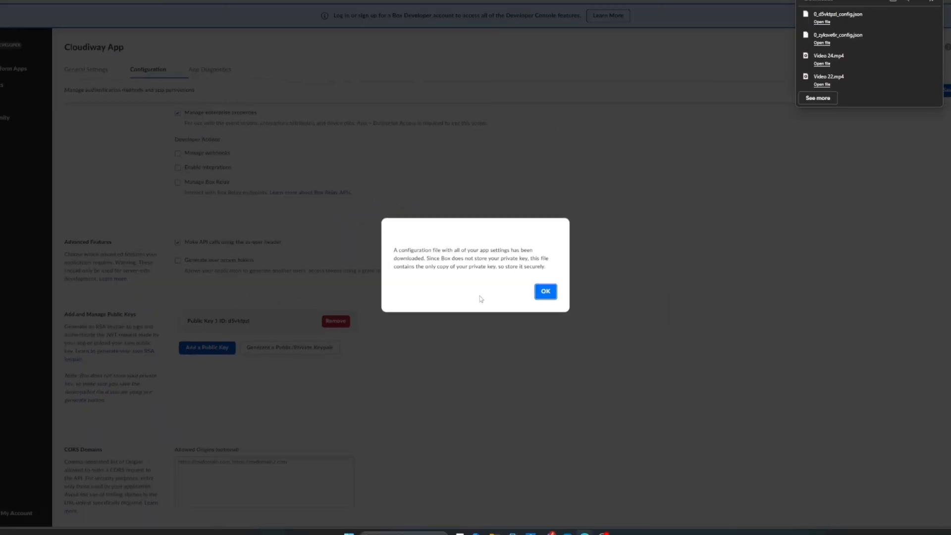
{"action": "left_click", "coordinate": [546, 291]}
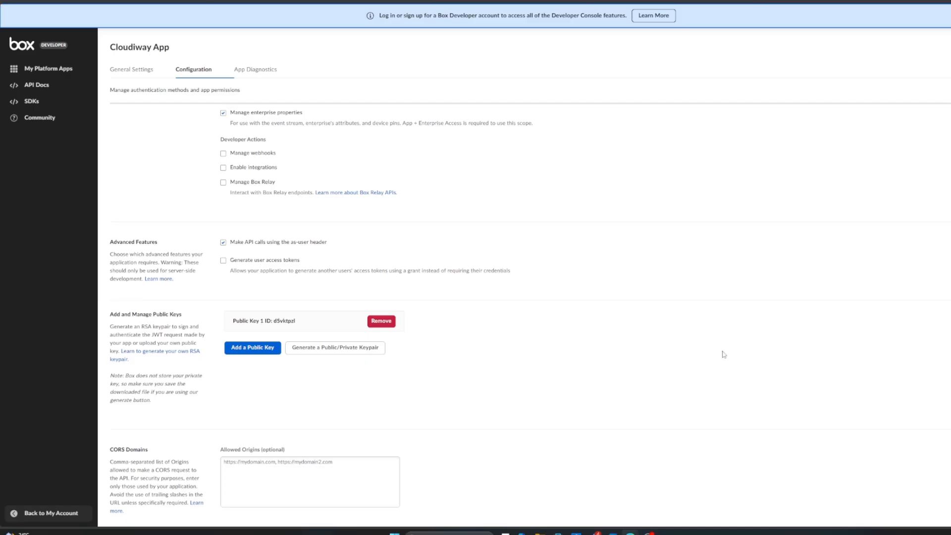
{"action": "scroll", "coordinate": [724, 355], "scroll_direction": "down", "scroll_amount": 2}
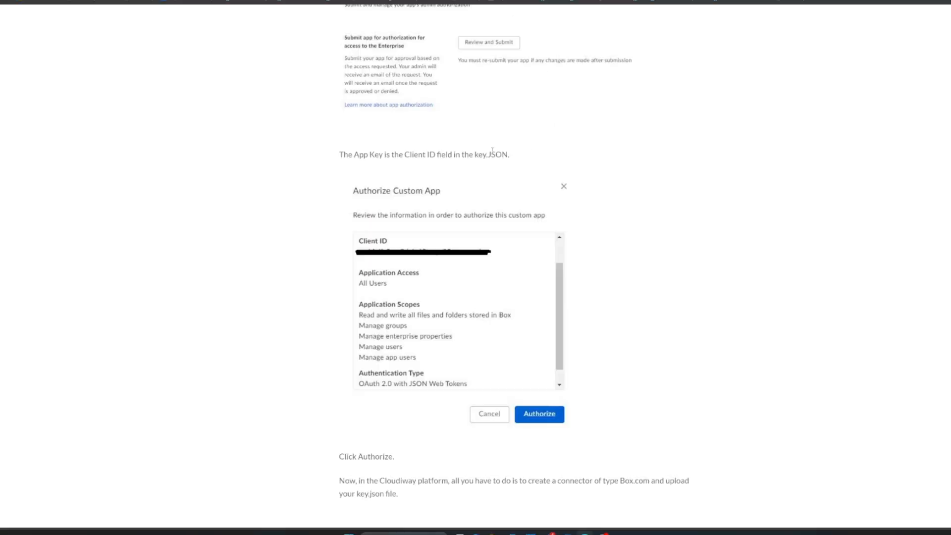
{"action": "scroll", "coordinate": [493, 150], "scroll_direction": "up", "scroll_amount": 4}
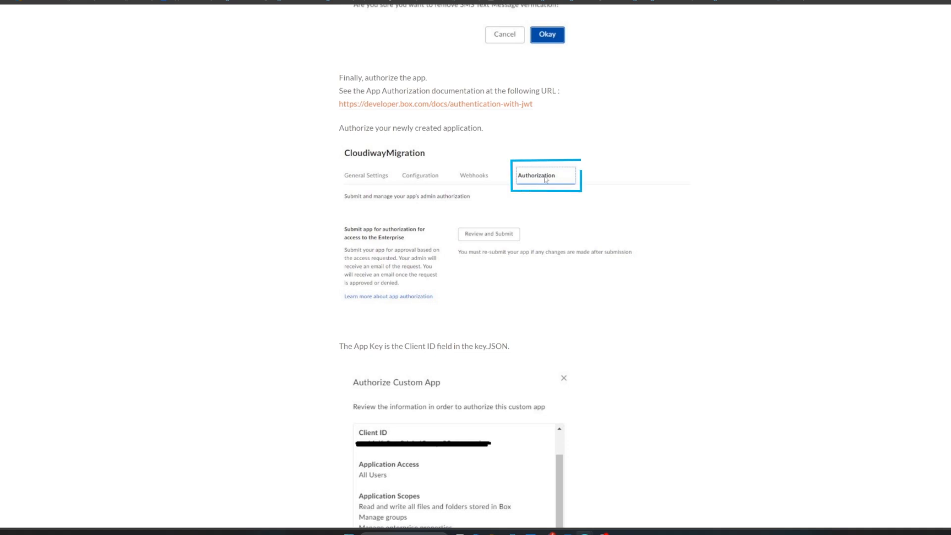
{"action": "scroll", "coordinate": [625, 306], "scroll_direction": "down", "scroll_amount": 4}
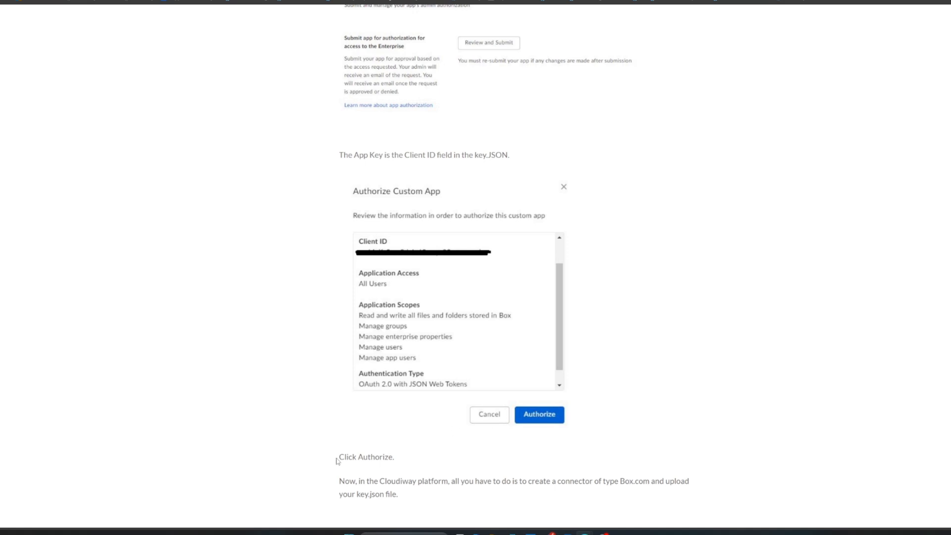
{"action": "left_click_drag", "start_coordinate": [337, 461], "coordinate": [397, 459]}
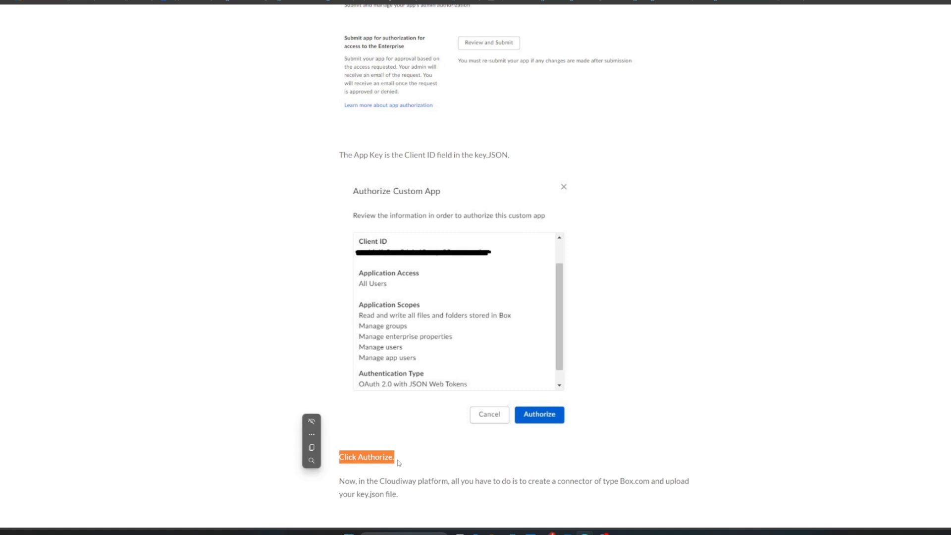
{"action": "left_click", "coordinate": [446, 458]}
{"action": "scroll", "coordinate": [445, 457], "scroll_direction": "down", "scroll_amount": 1}
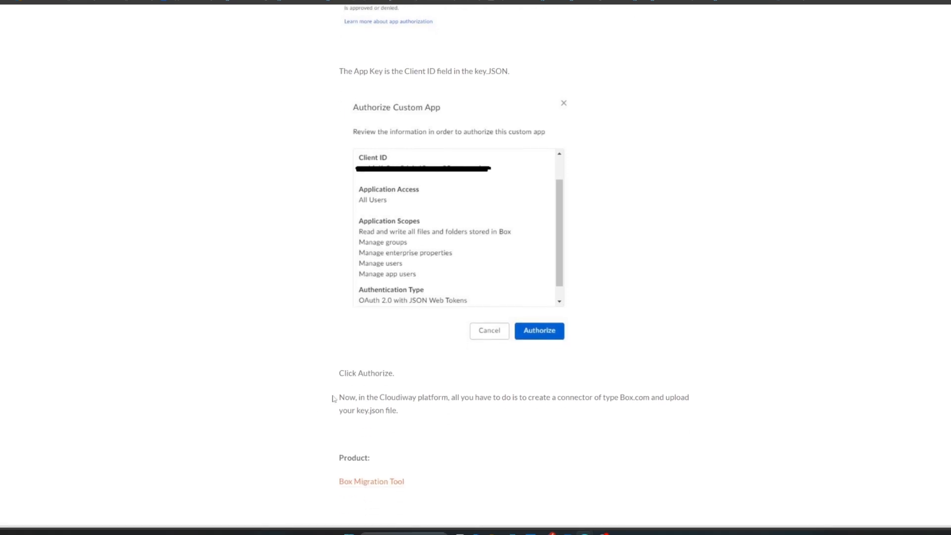
{"action": "left_click_drag", "start_coordinate": [332, 397], "coordinate": [409, 412]}
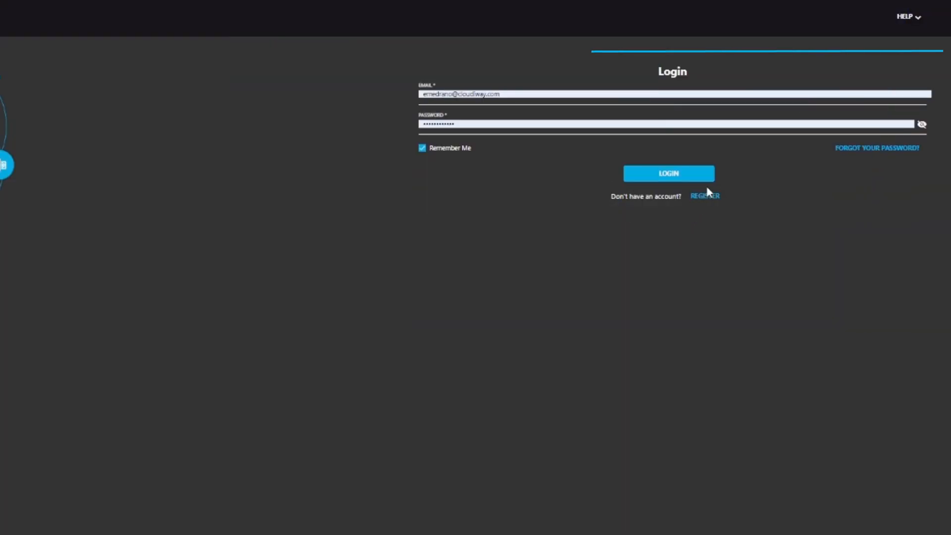
Log in to Cloudiway with the two-factor code and open the testing project's connectors list.
{"action": "left_click", "coordinate": [654, 183]}
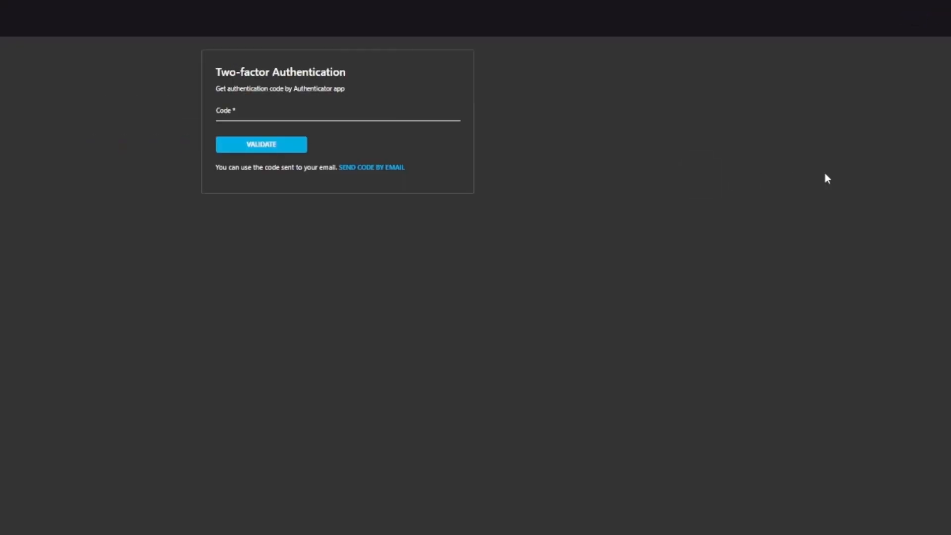
{"action": "left_click", "coordinate": [406, 111]}
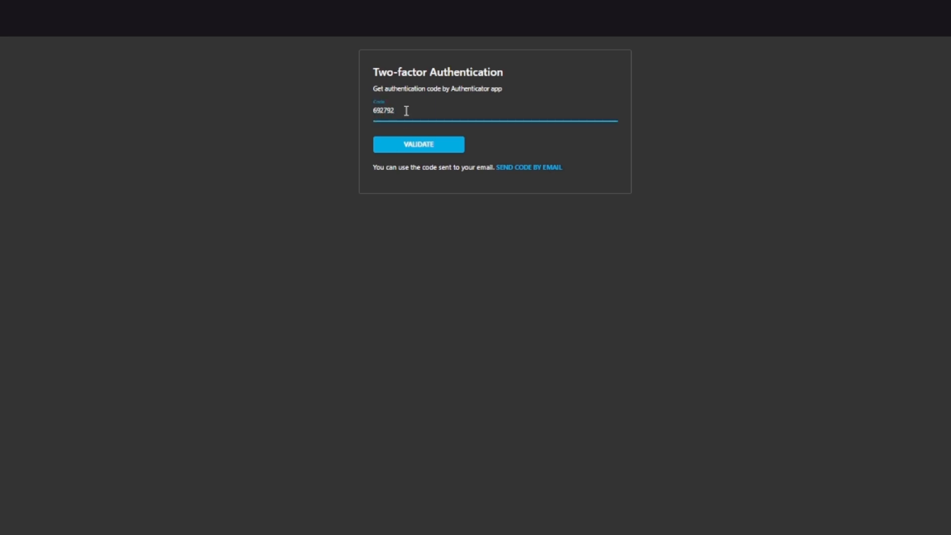
{"action": "left_click", "coordinate": [426, 147]}
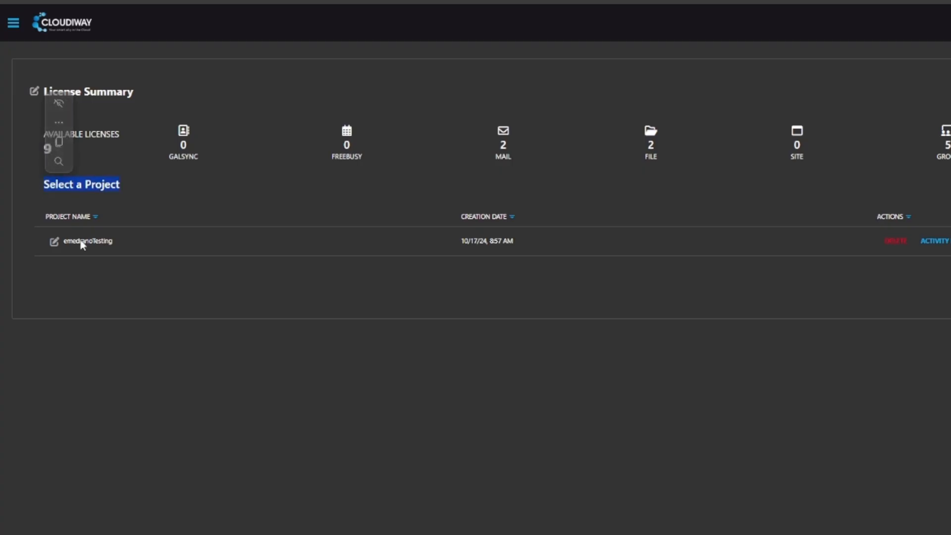
{"action": "left_click", "coordinate": [83, 241]}
{"action": "left_click", "coordinate": [52, 89]}
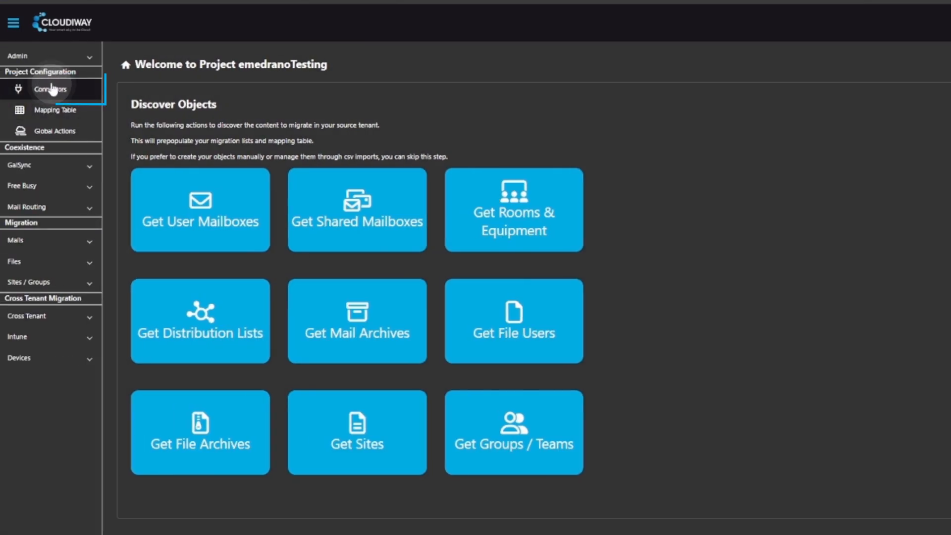
Start a new Box source connector for File migration named 'Box connector'.
{"action": "left_click", "coordinate": [169, 260]}
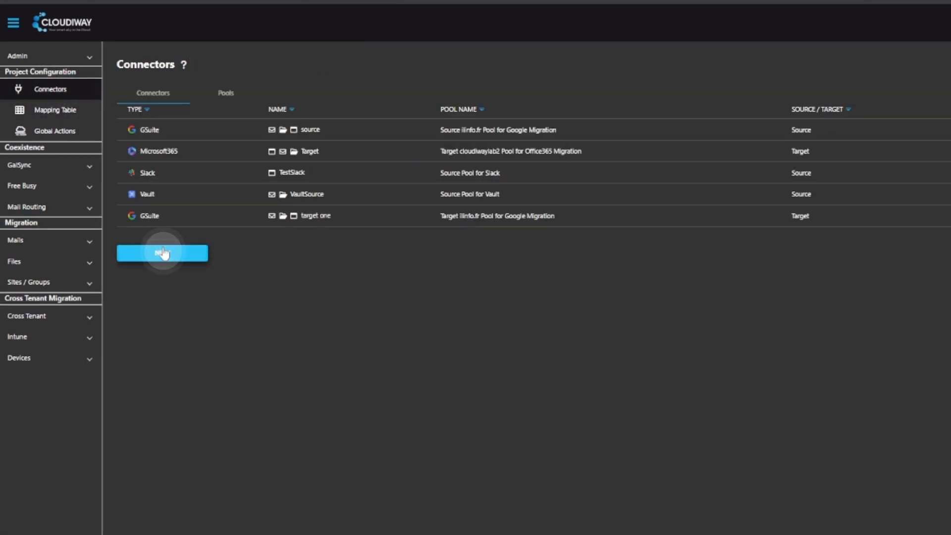
{"action": "left_click", "coordinate": [159, 155]}
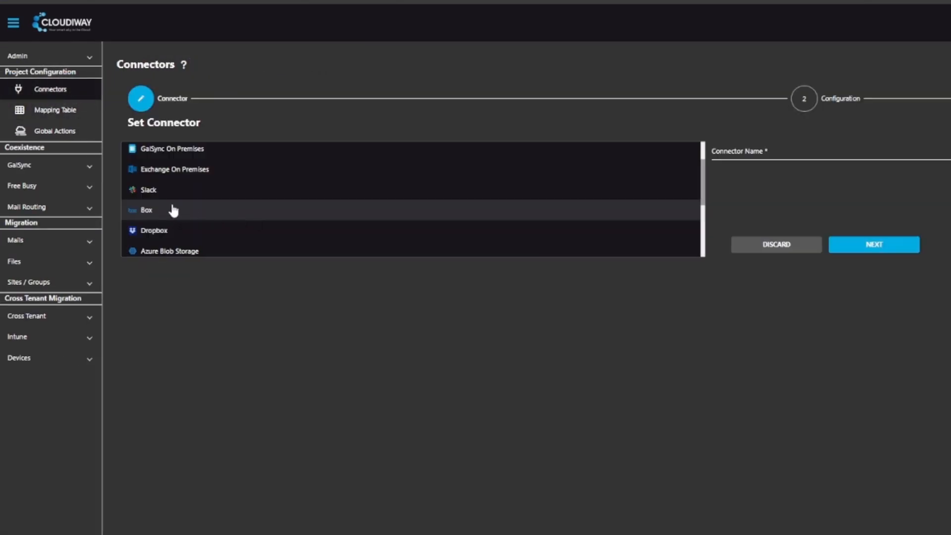
{"action": "left_click", "coordinate": [185, 208]}
{"action": "left_click", "coordinate": [147, 180]}
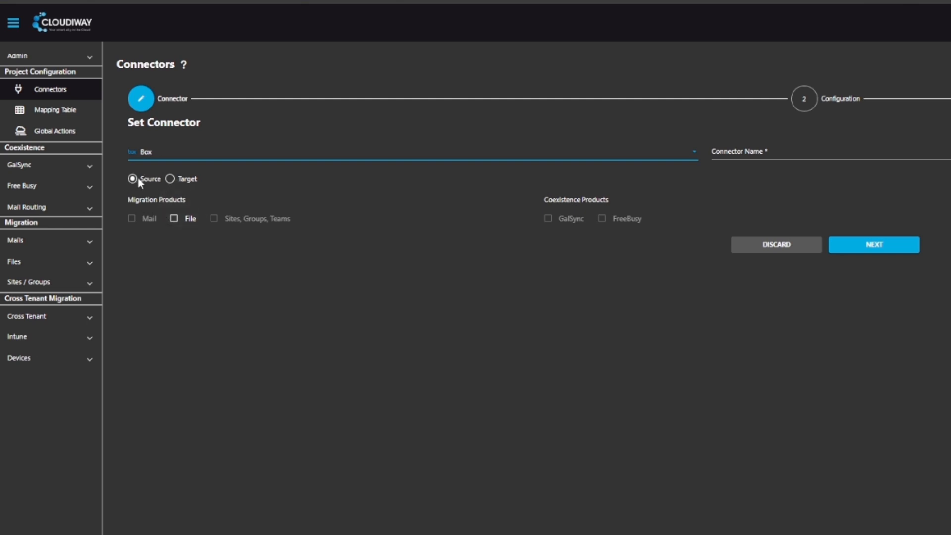
{"action": "left_click", "coordinate": [175, 219]}
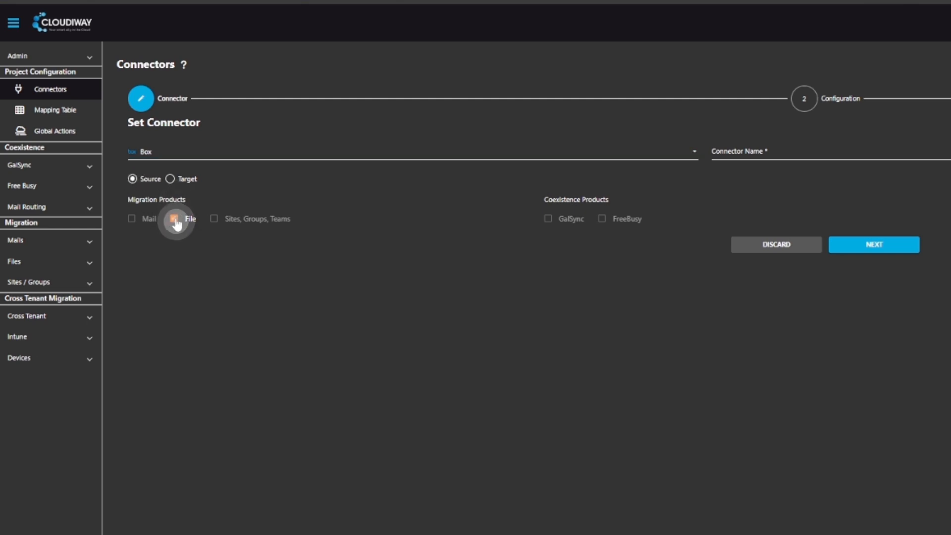
{"action": "left_click", "coordinate": [781, 152]}
{"action": "type", "text": "Bo"}
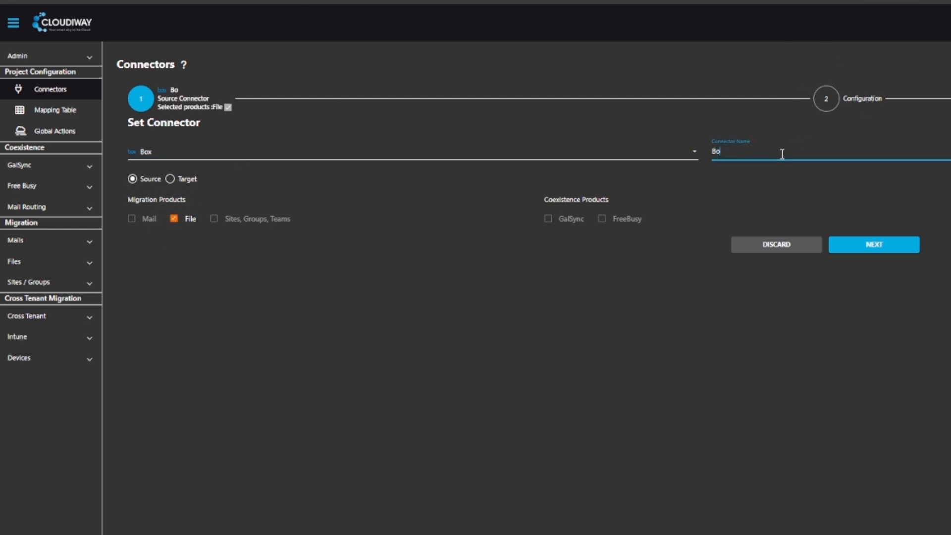
{"action": "type", "text": "x connector"}
{"action": "left_click", "coordinate": [862, 239]}
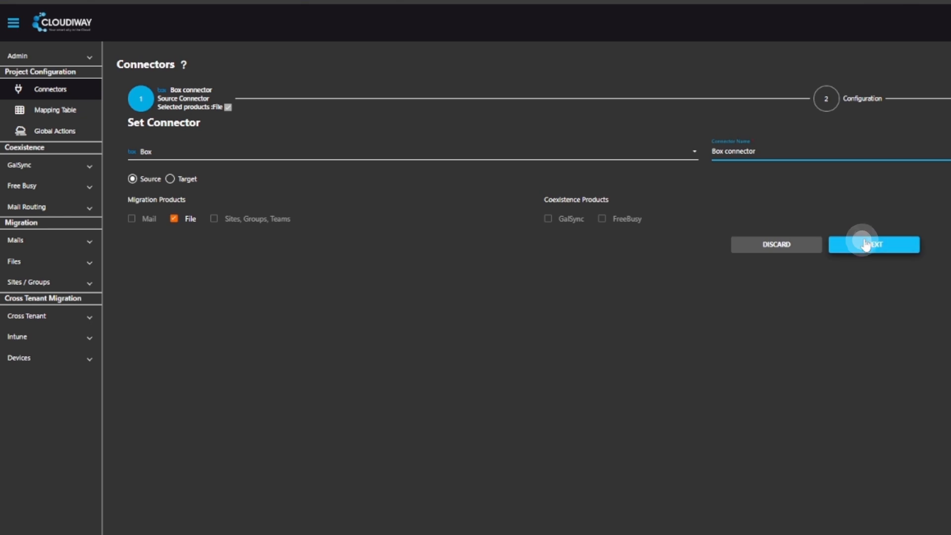
Upload the Box JSON config file and create the connector.
{"action": "left_click", "coordinate": [153, 179]}
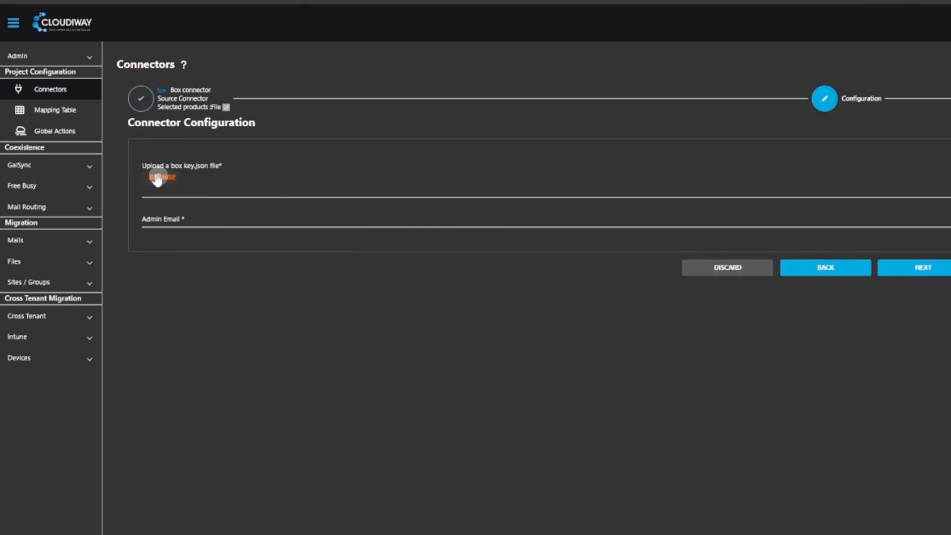
{"action": "left_click", "coordinate": [215, 88]}
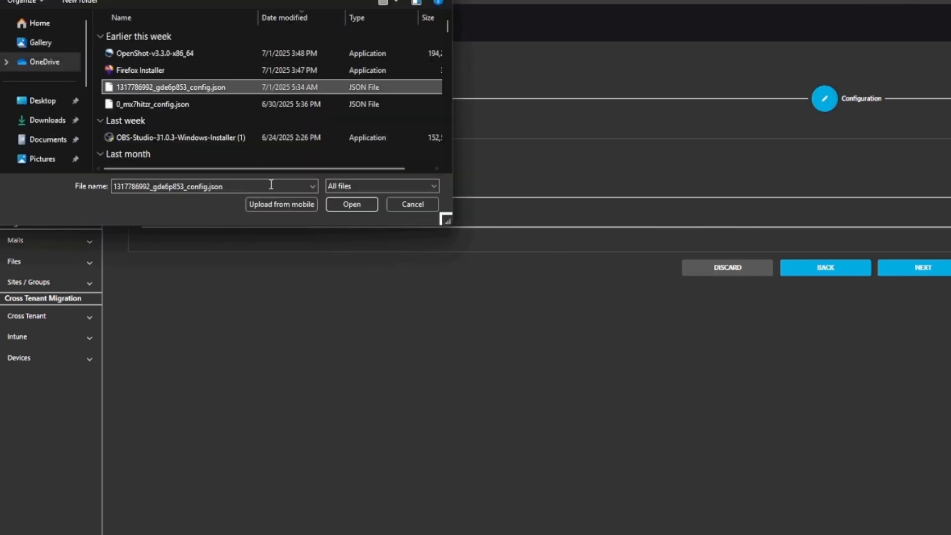
{"action": "left_click", "coordinate": [352, 204]}
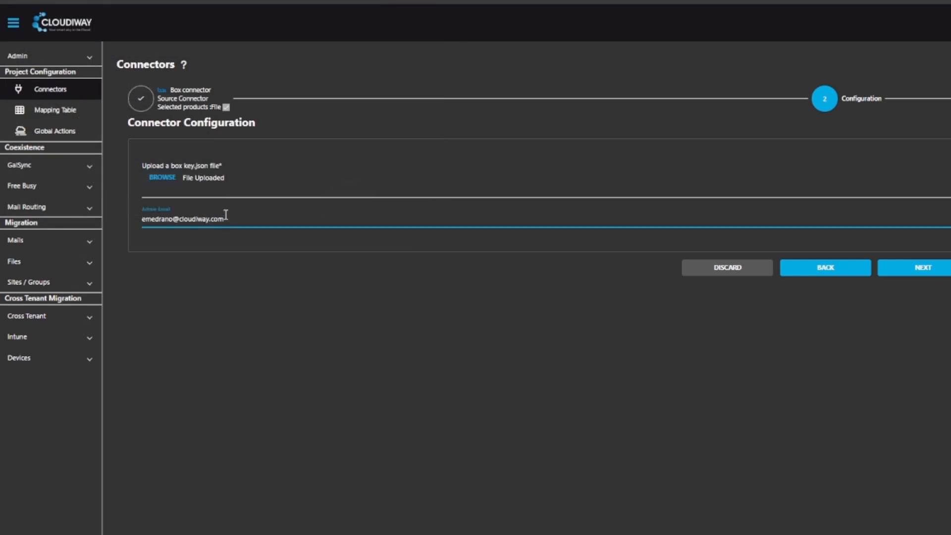
{"action": "left_click", "coordinate": [920, 260]}
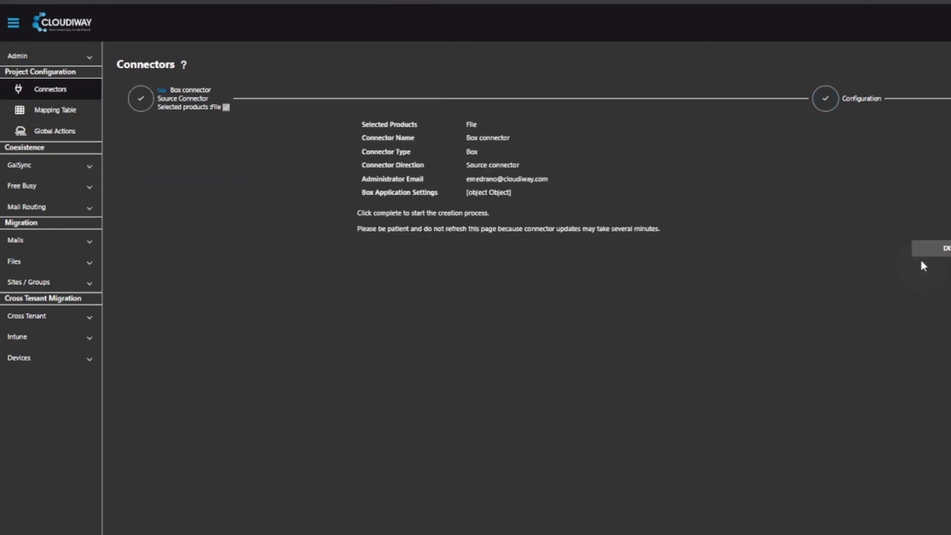
{"action": "left_click", "coordinate": [921, 261]}
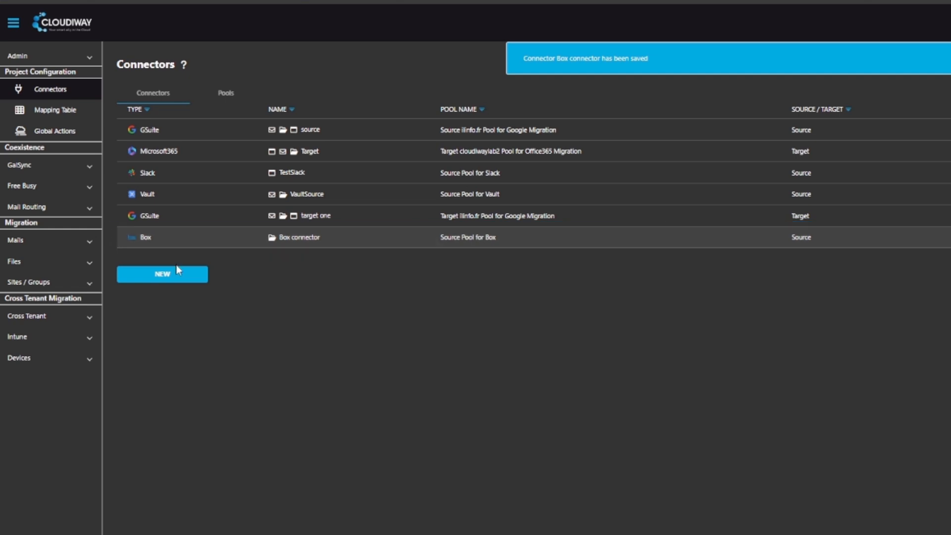
Start a GSuite target connector named 'target one' covering Mail, File and Sites, Groups, Teams.
{"action": "left_click", "coordinate": [164, 276]}
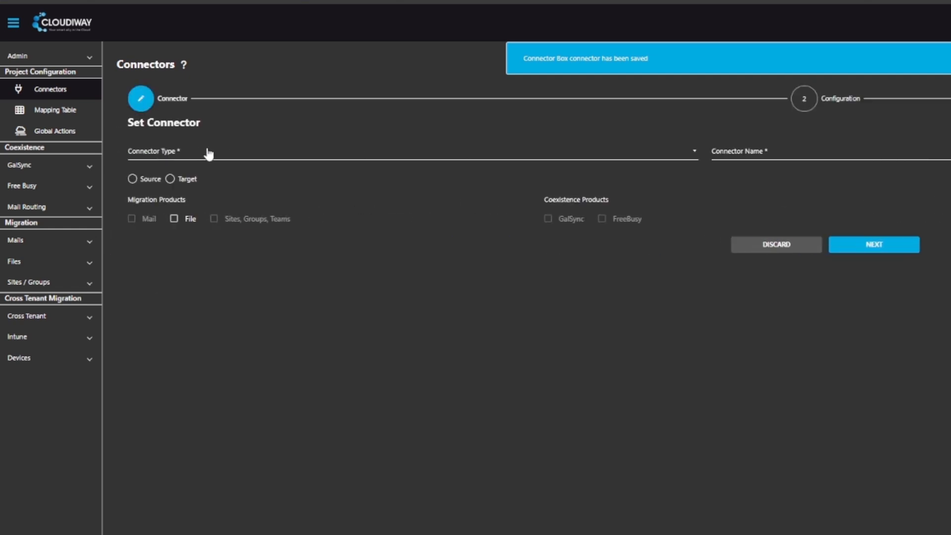
{"action": "left_click", "coordinate": [208, 154]}
{"action": "left_click", "coordinate": [191, 156]}
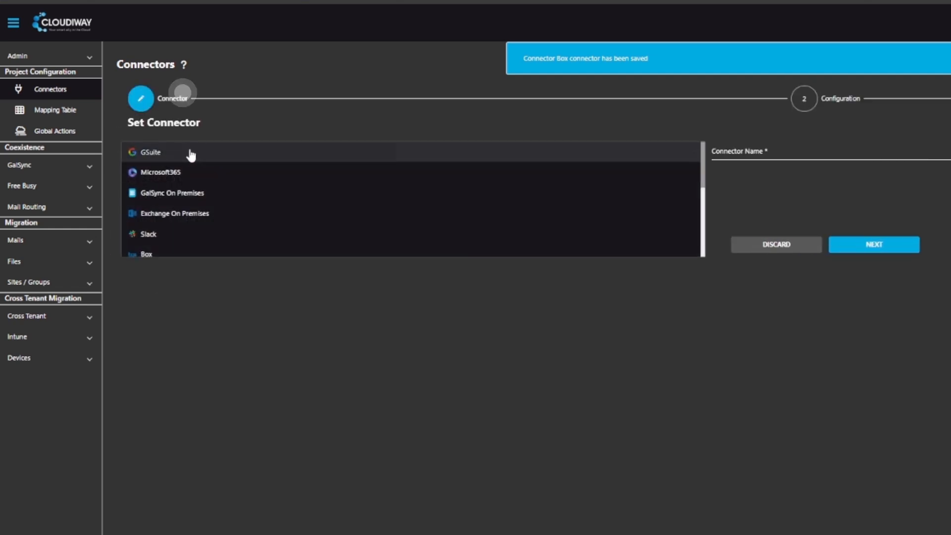
{"action": "left_click", "coordinate": [171, 179]}
{"action": "left_click", "coordinate": [149, 219]}
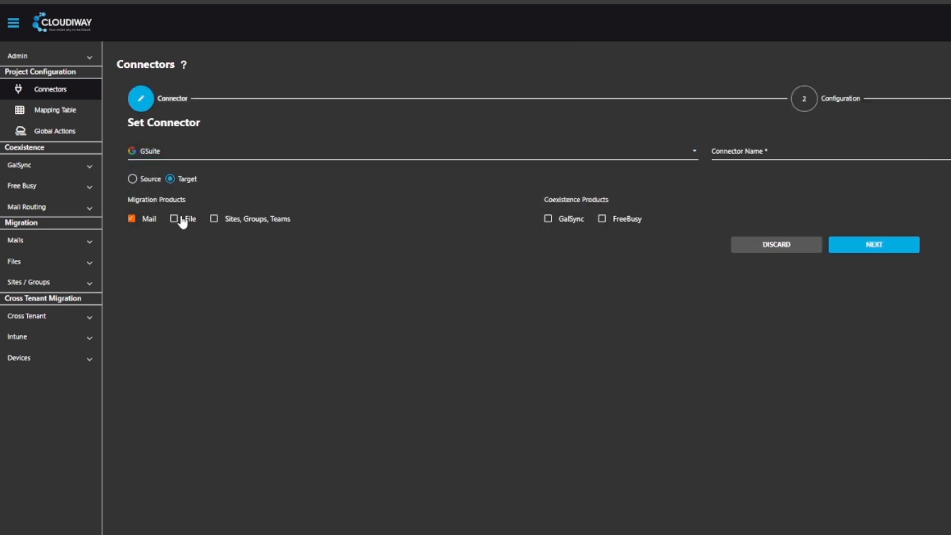
{"action": "left_click", "coordinate": [177, 218]}
{"action": "left_click", "coordinate": [228, 219]}
{"action": "left_click", "coordinate": [748, 151]}
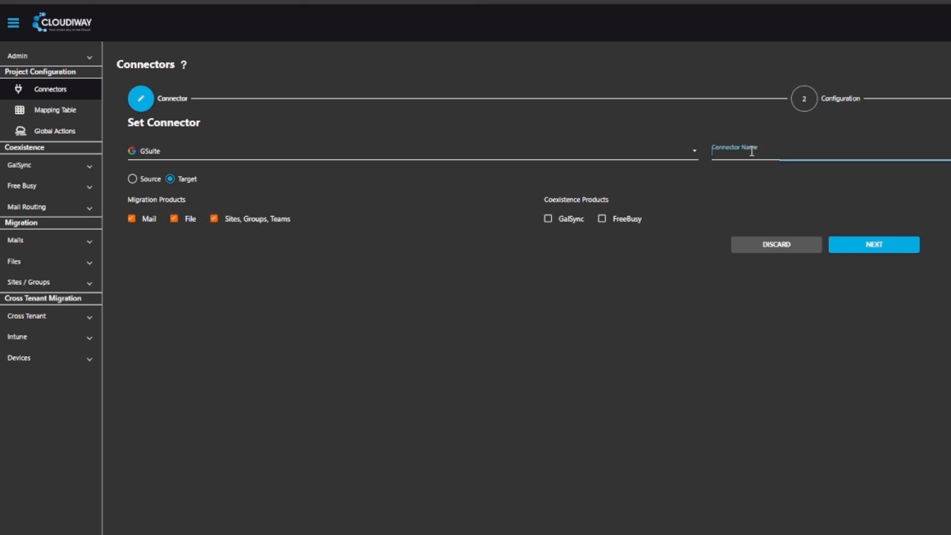
{"action": "type", "text": "target one"}
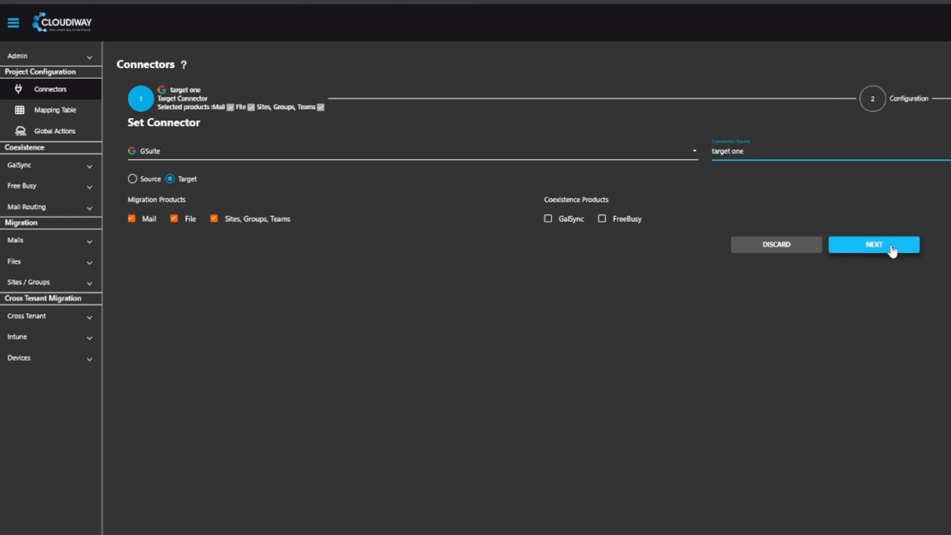
{"action": "left_click", "coordinate": [891, 247]}
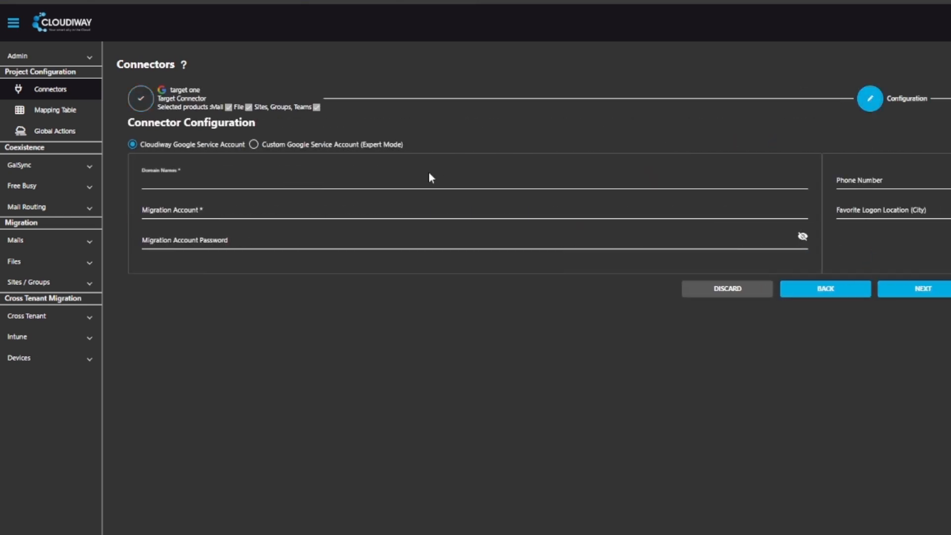
Configure it with the Cloudiway Google Service Account, domain llinfo.fr, migration account and password, then create it.
{"action": "left_click", "coordinate": [170, 149]}
{"action": "left_click", "coordinate": [171, 181]}
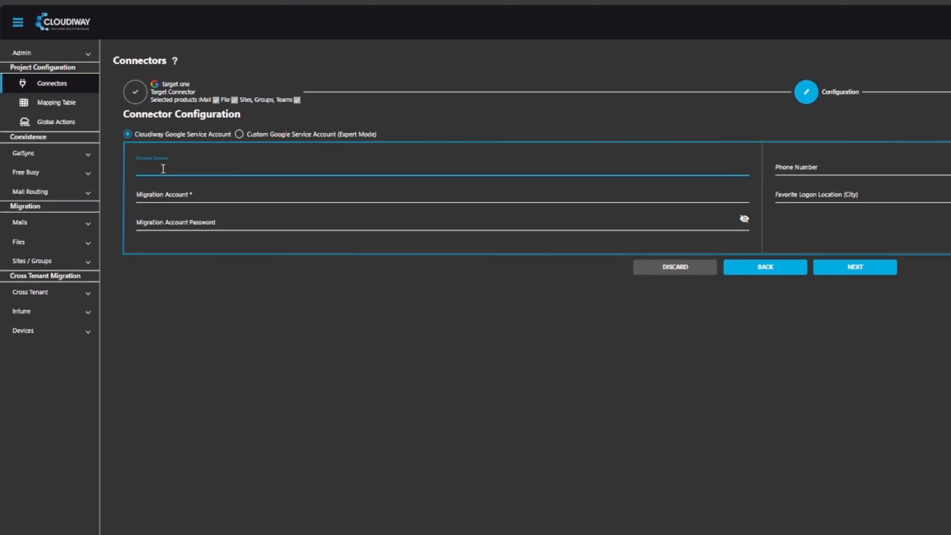
{"action": "type", "text": "llinfo.fr"}
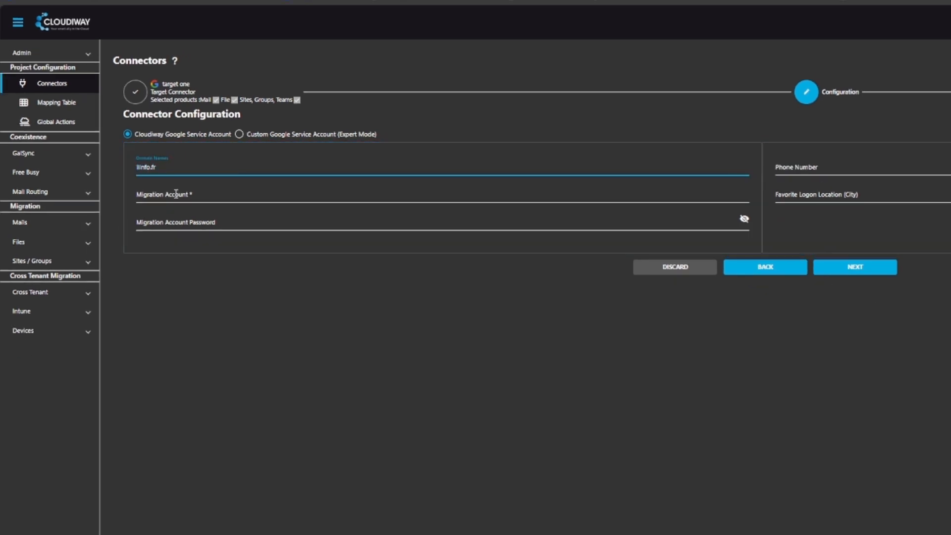
{"action": "left_click", "coordinate": [176, 193]}
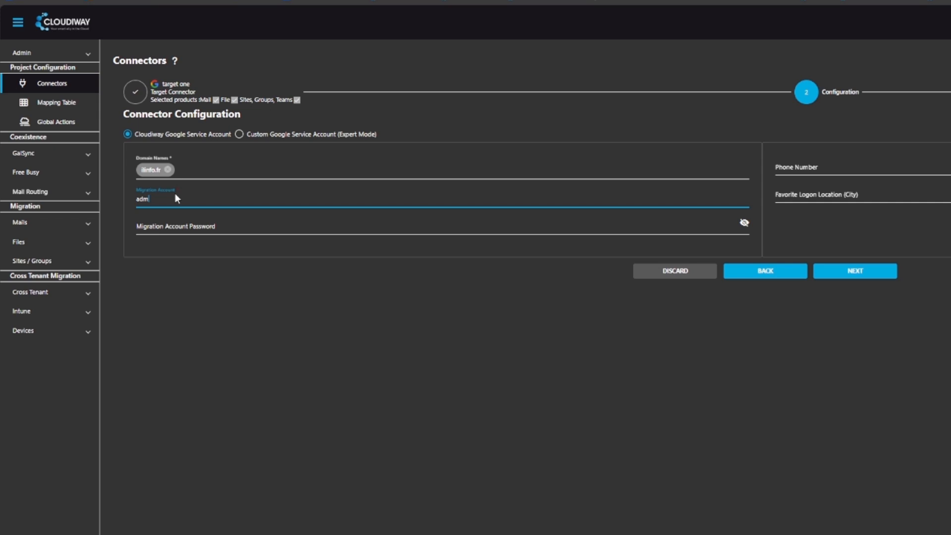
{"action": "key", "text": "Tab"}
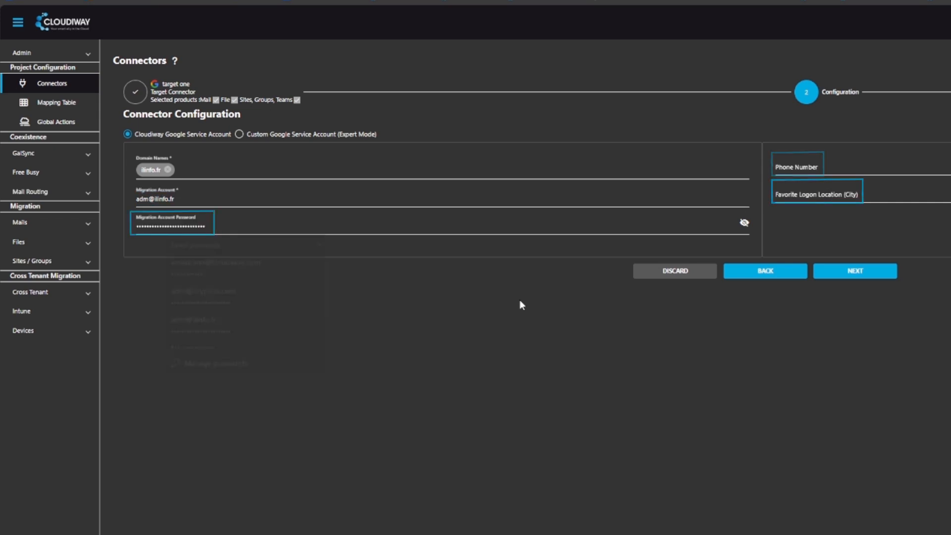
{"action": "left_click", "coordinate": [845, 270]}
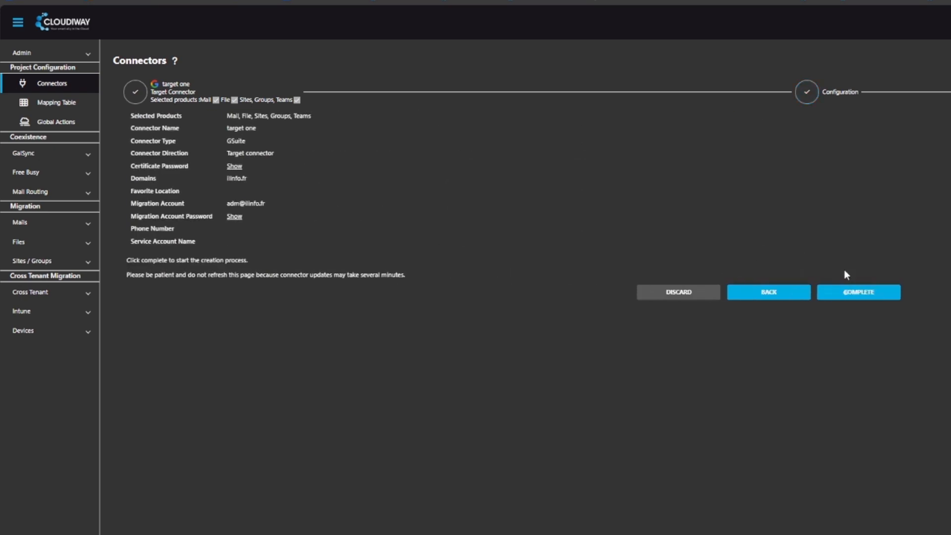
{"action": "left_click", "coordinate": [844, 272]}
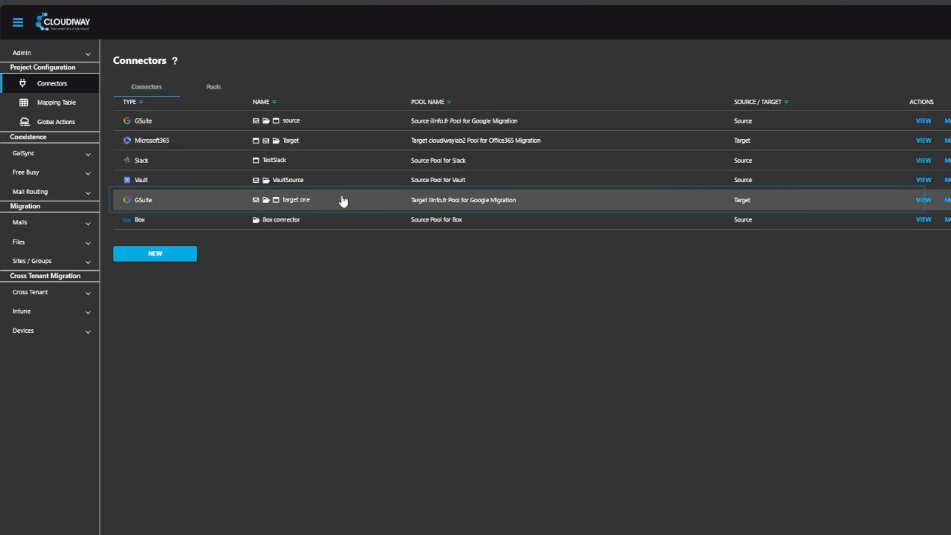
Open the Files User List from the sidebar and show its MIGRATION actions menu.
{"action": "left_click", "coordinate": [56, 243]}
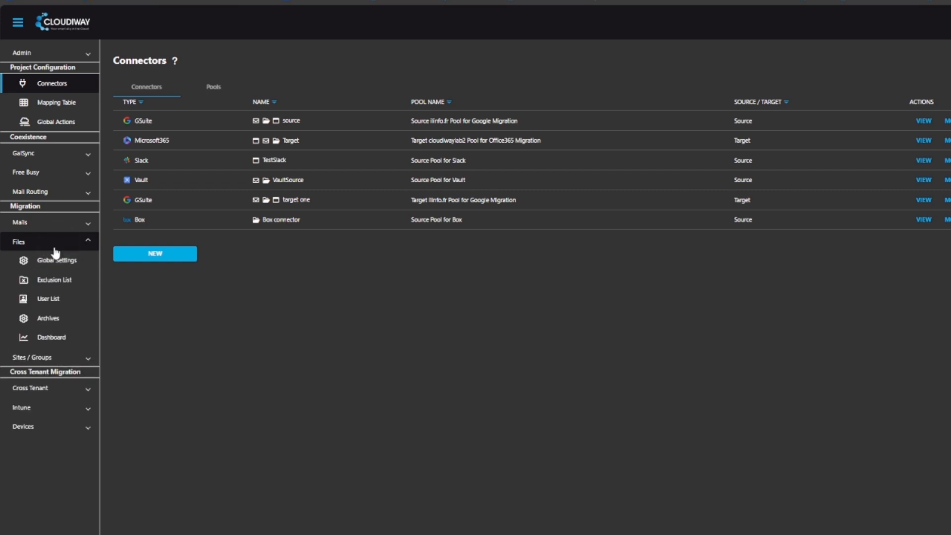
{"action": "left_click", "coordinate": [57, 245]}
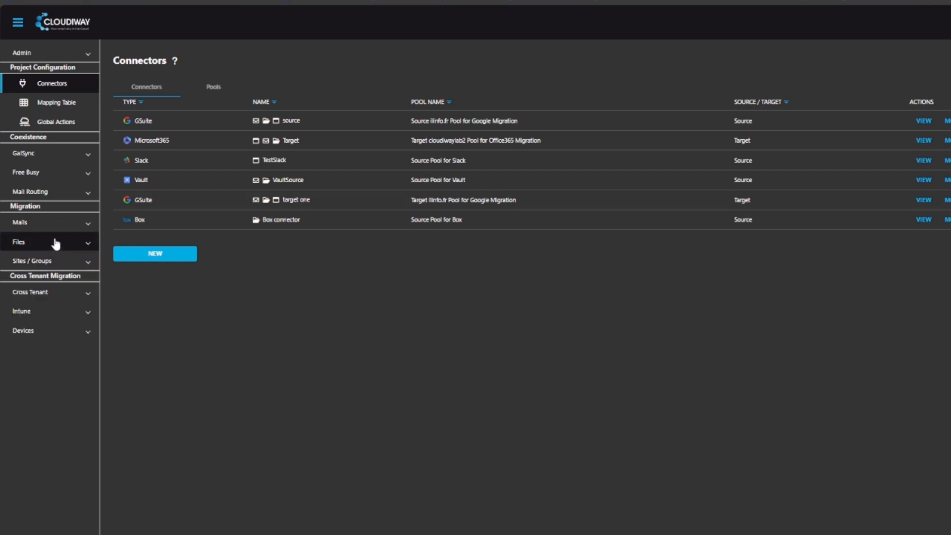
{"action": "left_click", "coordinate": [57, 244]}
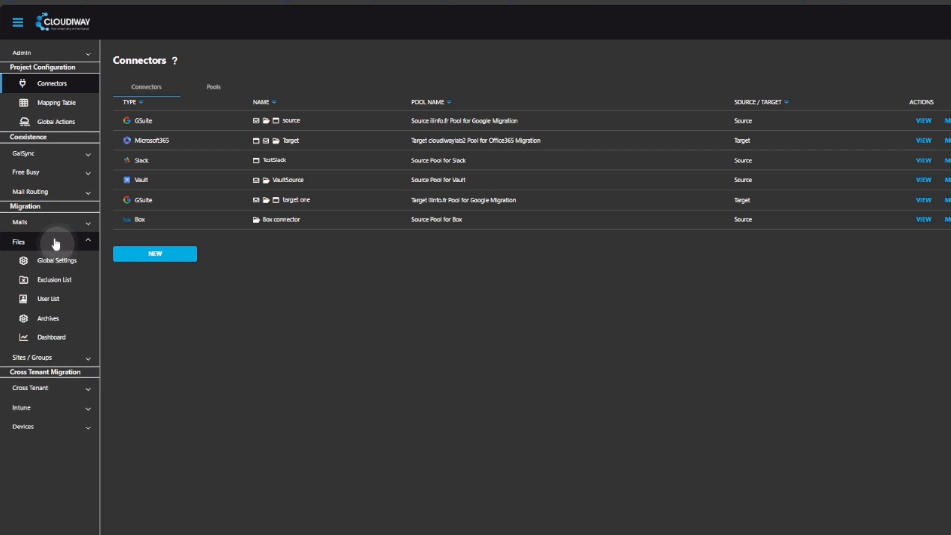
{"action": "left_click", "coordinate": [57, 300]}
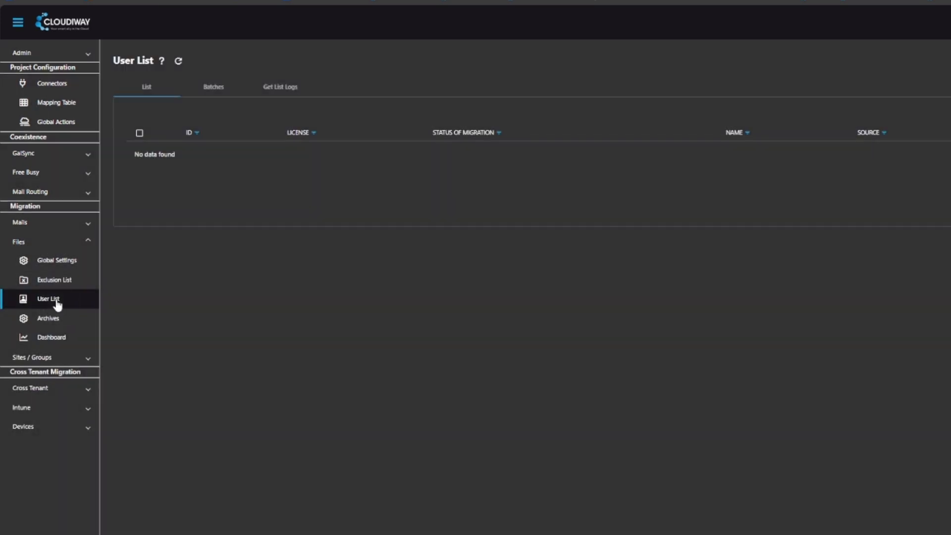
{"action": "left_click", "coordinate": [950, 125]}
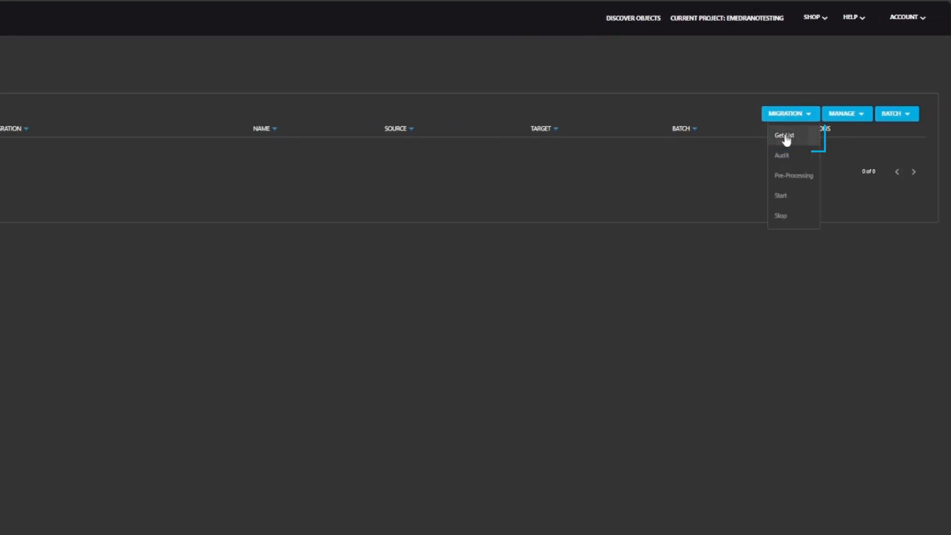
In Get File Users, pick the Box source pool, ilinfo.fr Google Migration target pool and GoogleDrive recipient type.
{"action": "left_click", "coordinate": [787, 141]}
{"action": "left_click", "coordinate": [350, 240]}
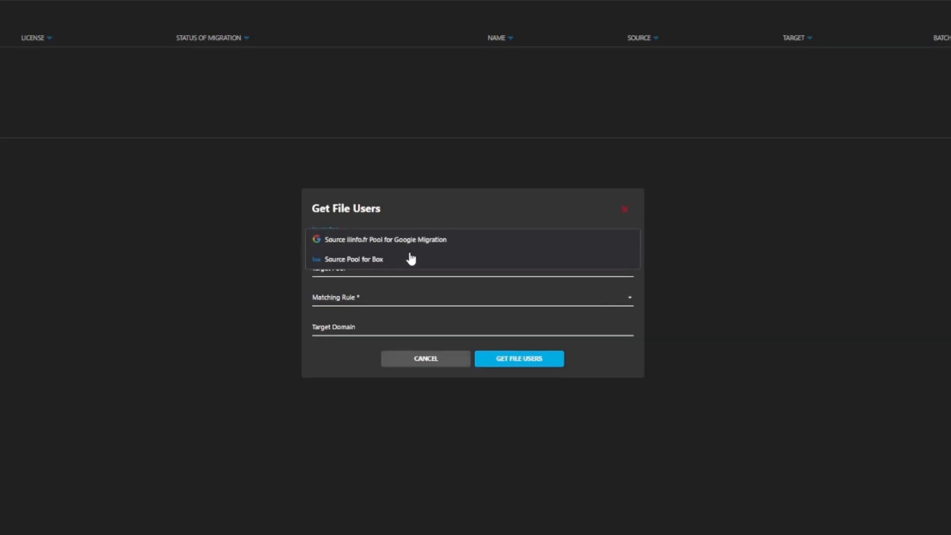
{"action": "left_click", "coordinate": [379, 263]}
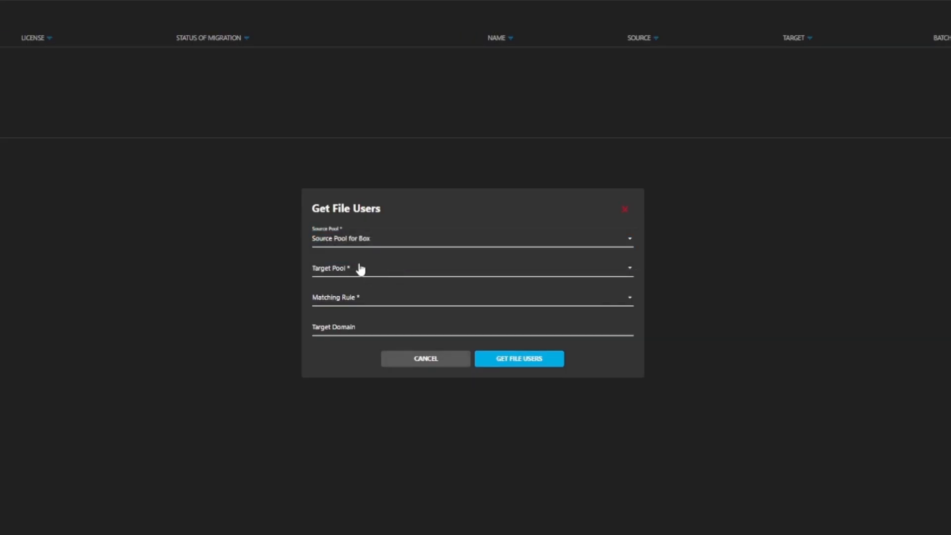
{"action": "left_click", "coordinate": [359, 268]}
{"action": "left_click", "coordinate": [463, 292]}
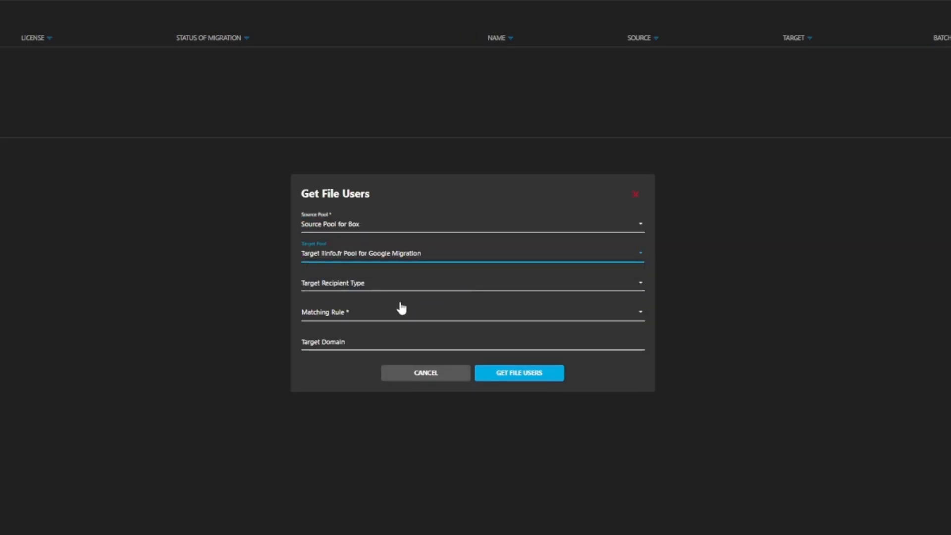
{"action": "left_click", "coordinate": [374, 292]}
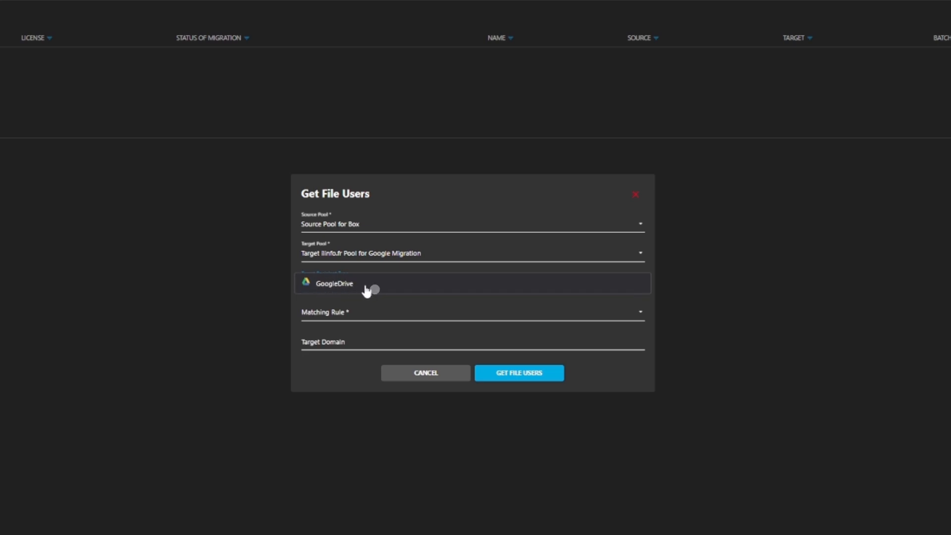
{"action": "left_click", "coordinate": [368, 289]}
Match users by keeping the source email prefix on domain ilinfo.fr, fetch the users and view the list.
{"action": "left_click", "coordinate": [354, 321]}
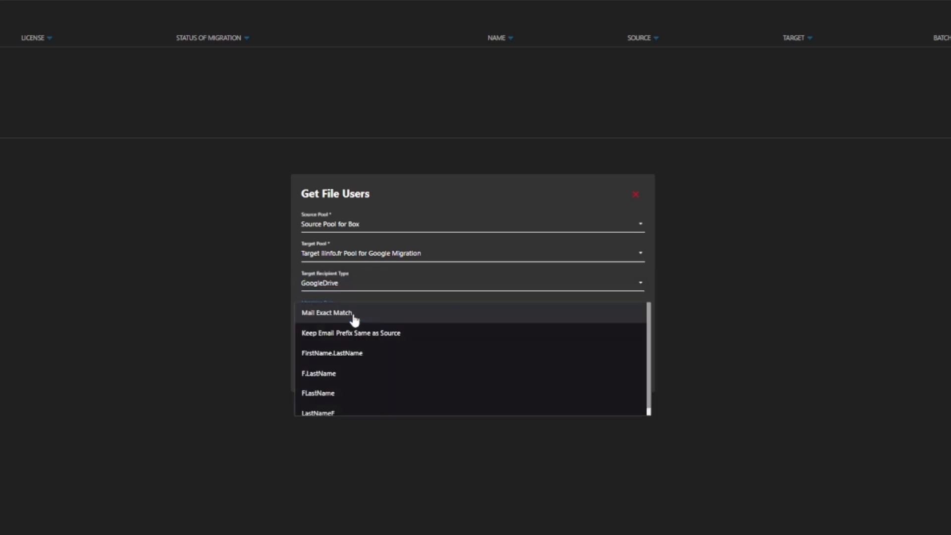
{"action": "left_click", "coordinate": [420, 336]}
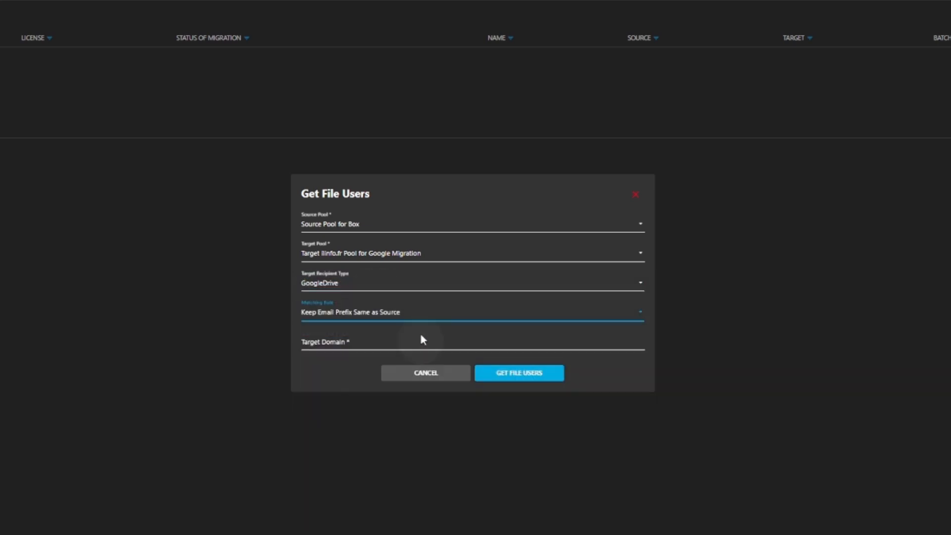
{"action": "left_click", "coordinate": [375, 344]}
{"action": "type", "text": "ilinfo.fr"}
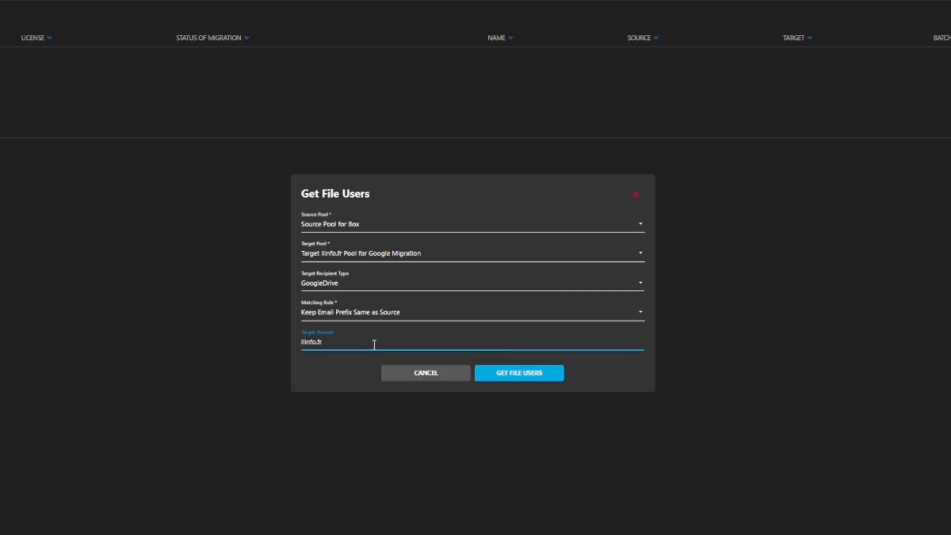
{"action": "left_click", "coordinate": [531, 372]}
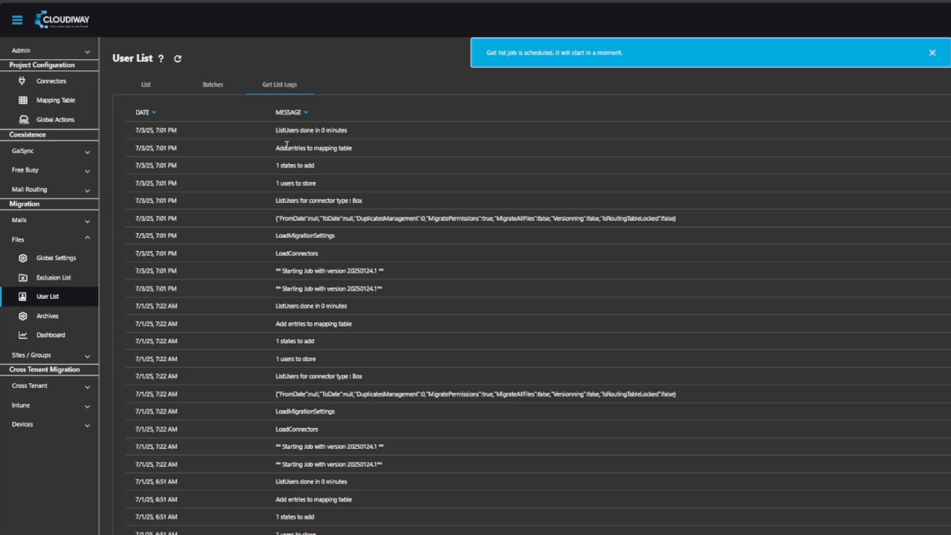
{"action": "left_click", "coordinate": [145, 87]}
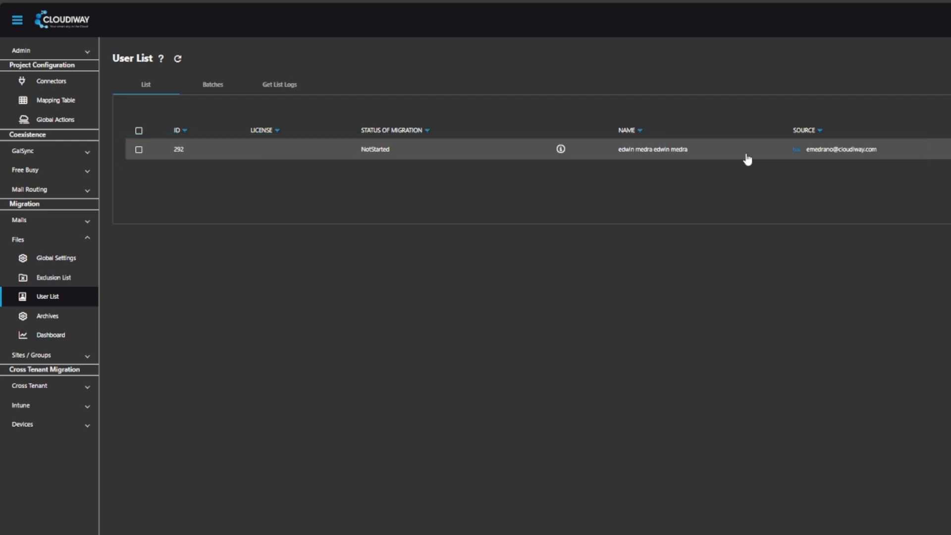
Replace user 292's target email prefix with another ilinfo.fr account and save the change.
{"action": "left_click", "coordinate": [747, 155]}
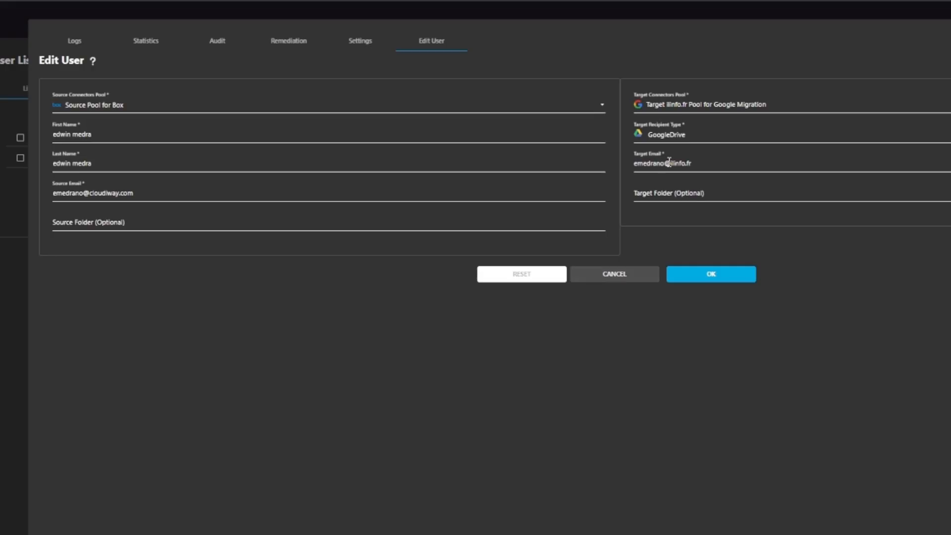
{"action": "left_click", "coordinate": [669, 162]}
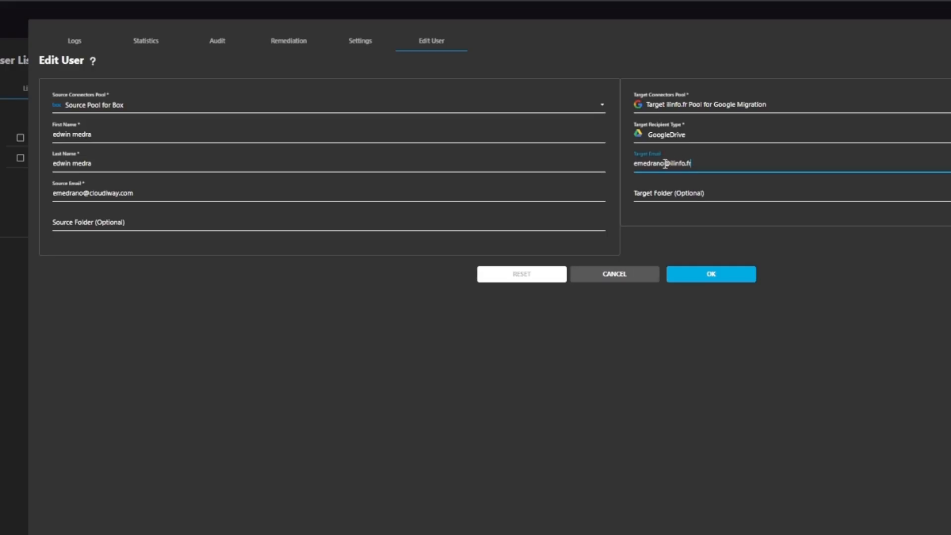
{"action": "key", "text": "BackSpace"}
{"action": "key", "text": "BackSpace"}
{"action": "key", "text": "BackSpace"}
{"action": "key", "text": "BackSpace"}
{"action": "key", "text": "BackSpace"}
{"action": "key", "text": "BackSpace"}
{"action": "key", "text": "BackSpace"}
{"action": "key", "text": "BackSpace"}
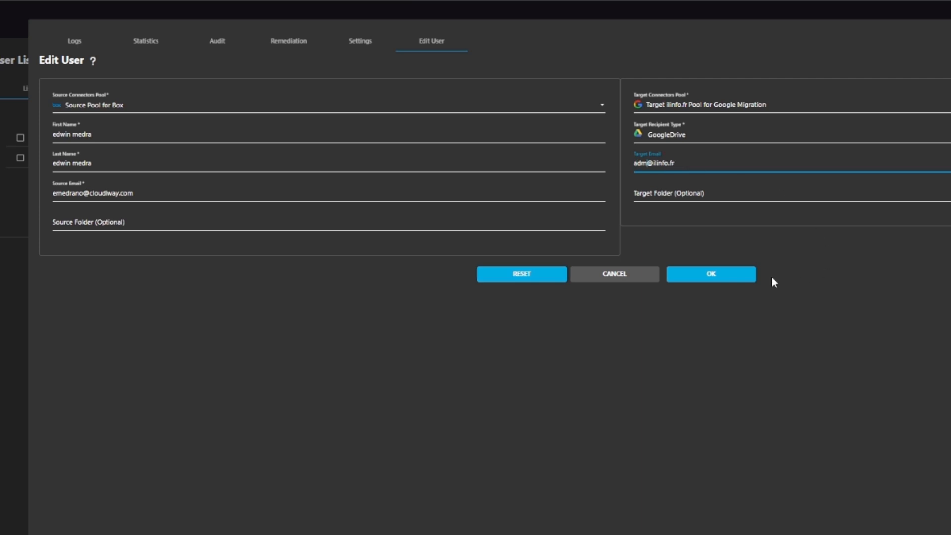
{"action": "left_click", "coordinate": [726, 273]}
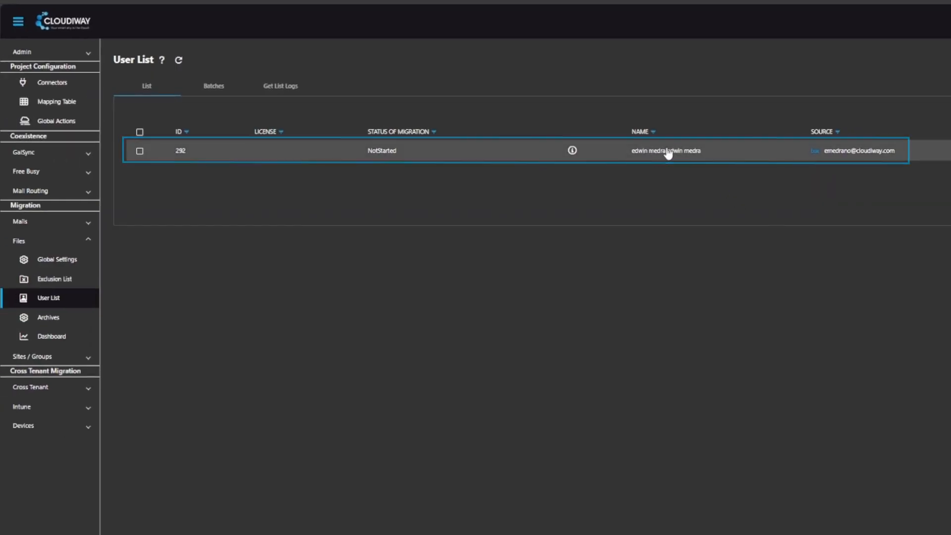
Run the file audit on user 292.
{"action": "left_click", "coordinate": [140, 151]}
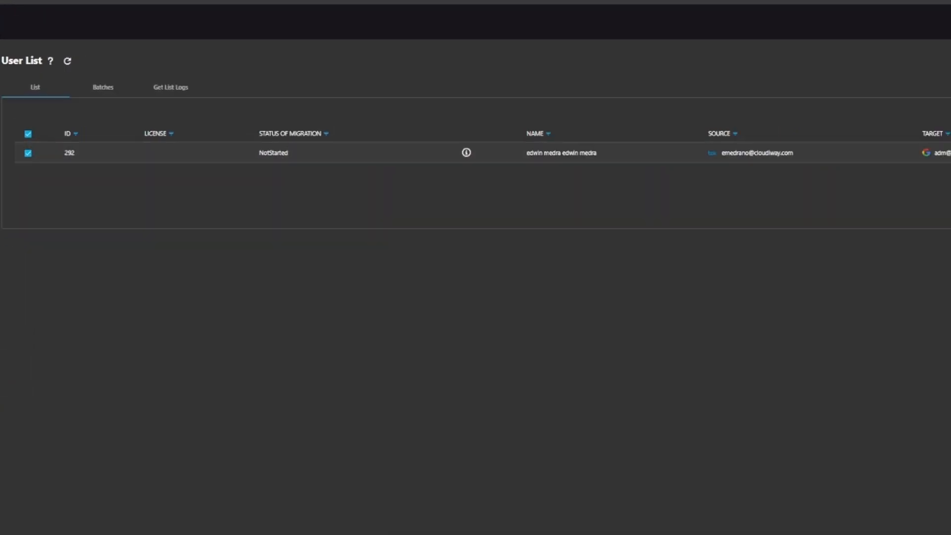
{"action": "left_click", "coordinate": [798, 124]}
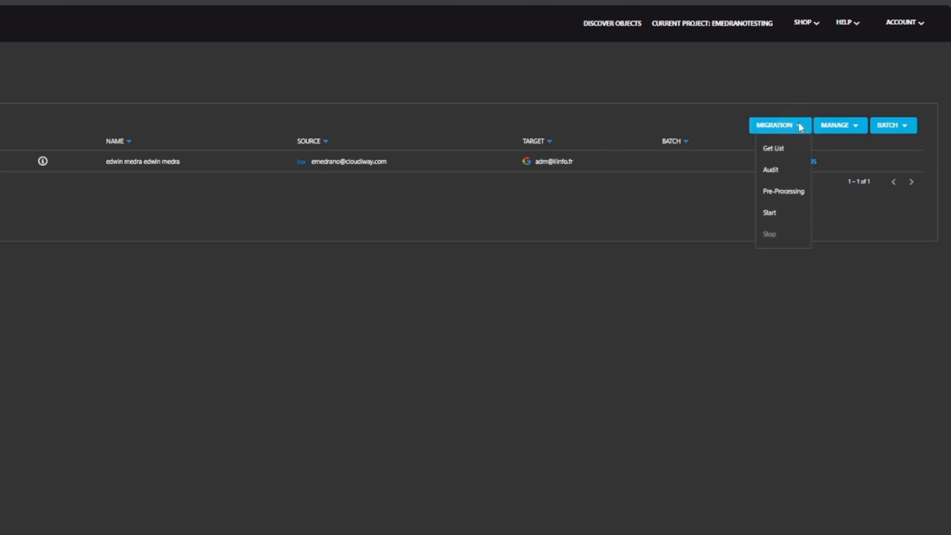
{"action": "left_click", "coordinate": [772, 177]}
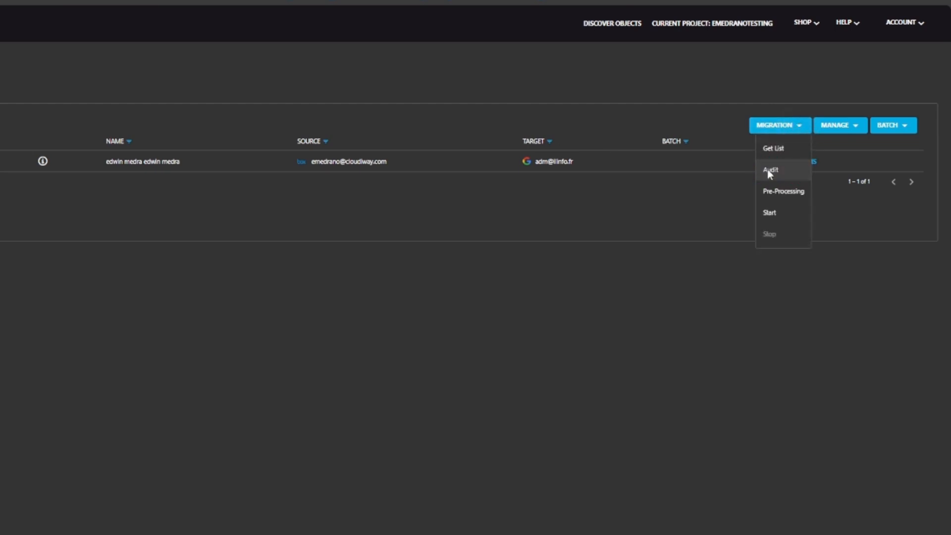
{"action": "left_click", "coordinate": [187, 67]}
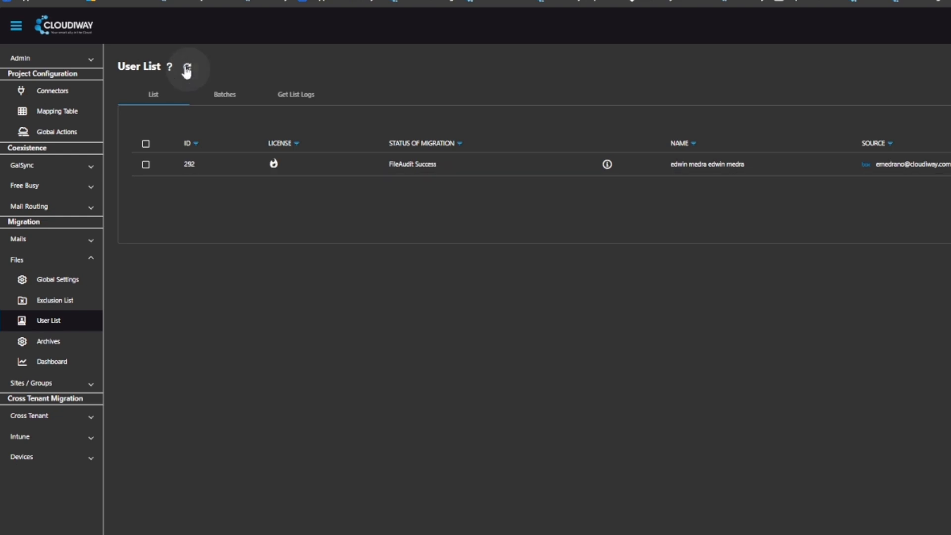
{"action": "left_click", "coordinate": [404, 168]}
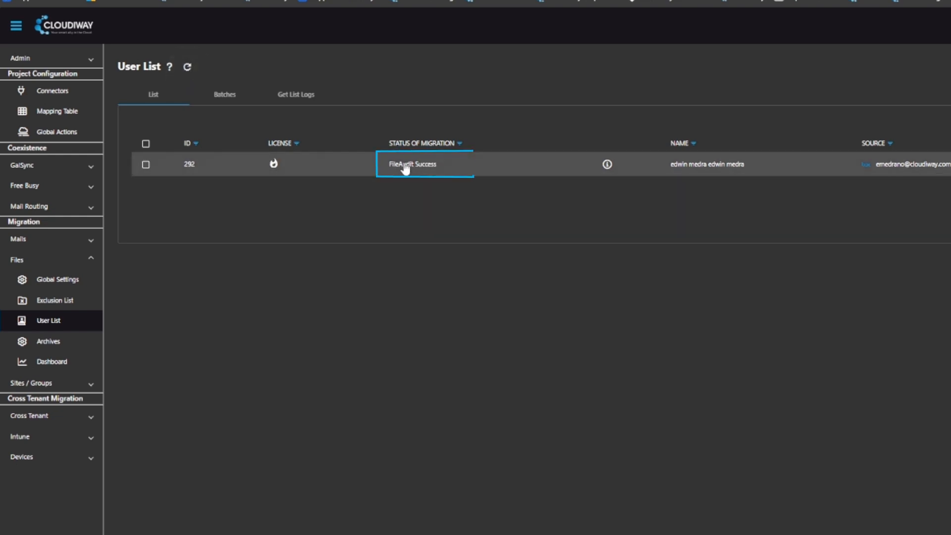
Run pre-processing on user 292 and refresh until it shows FilePreProcessing Success.
{"action": "left_click", "coordinate": [146, 165]}
{"action": "left_click", "coordinate": [780, 128]}
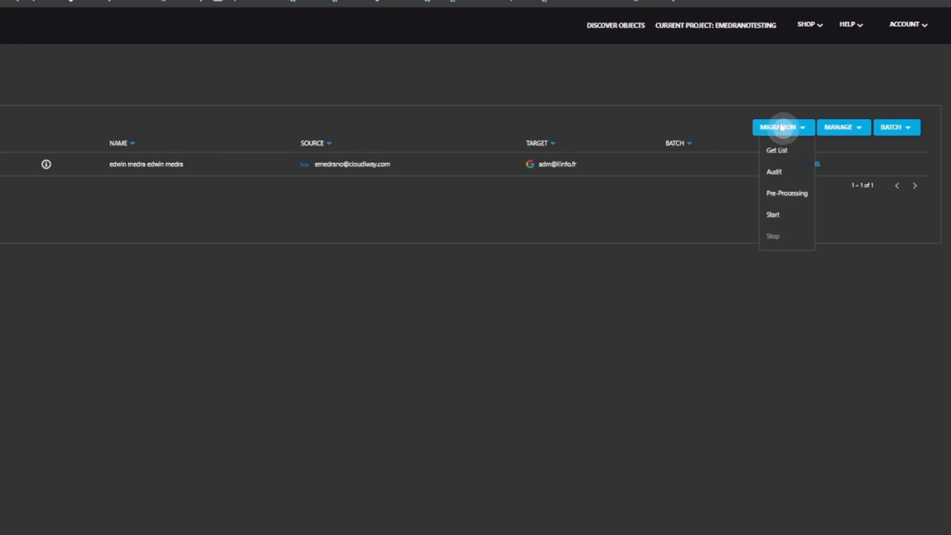
{"action": "left_click", "coordinate": [782, 194]}
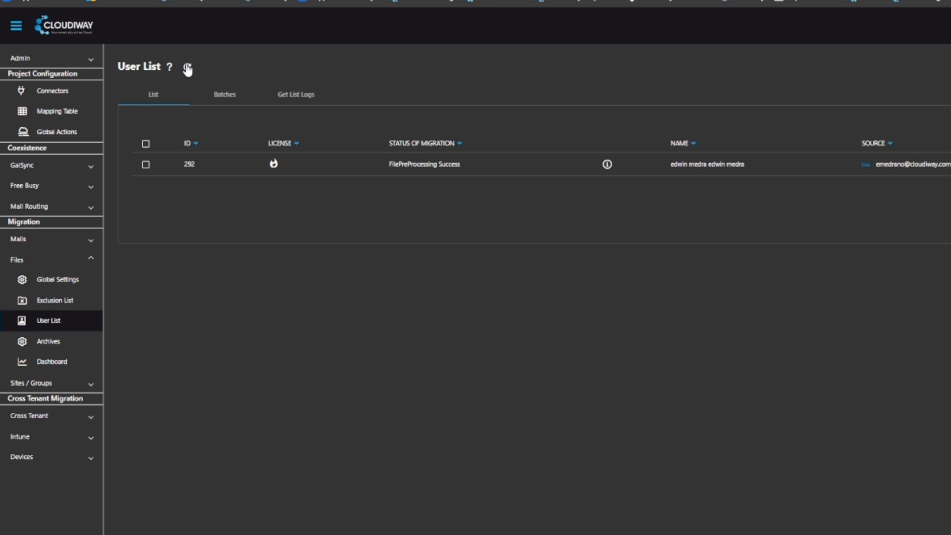
{"action": "left_click", "coordinate": [187, 68]}
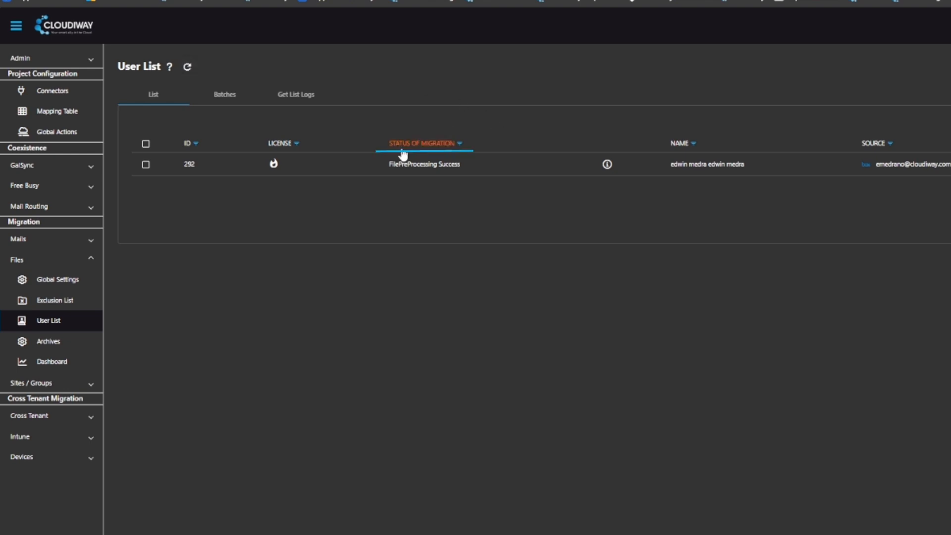
{"action": "left_click", "coordinate": [145, 165]}
{"action": "left_click", "coordinate": [787, 127]}
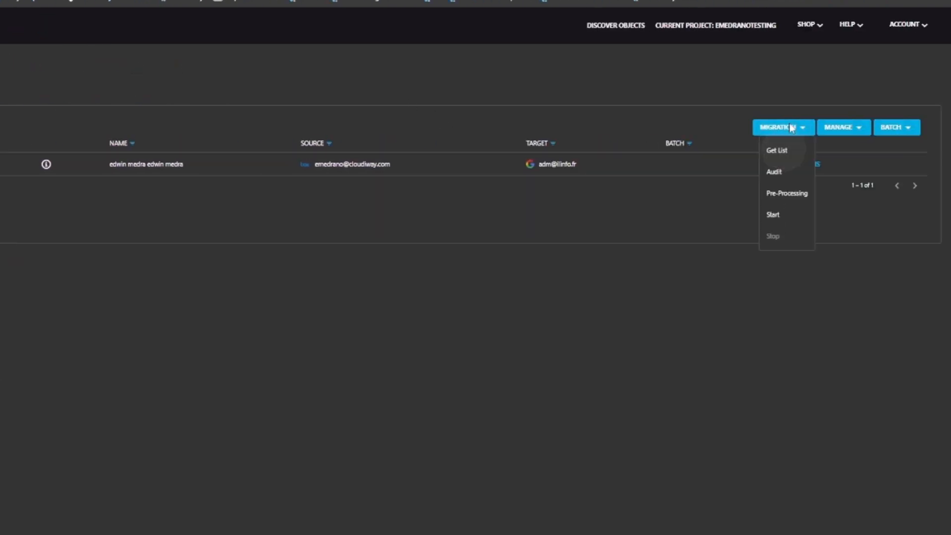
Launch user 292's Box-to-Google Drive file migration and refresh until it reads FileMigration Success.
{"action": "left_click", "coordinate": [774, 215]}
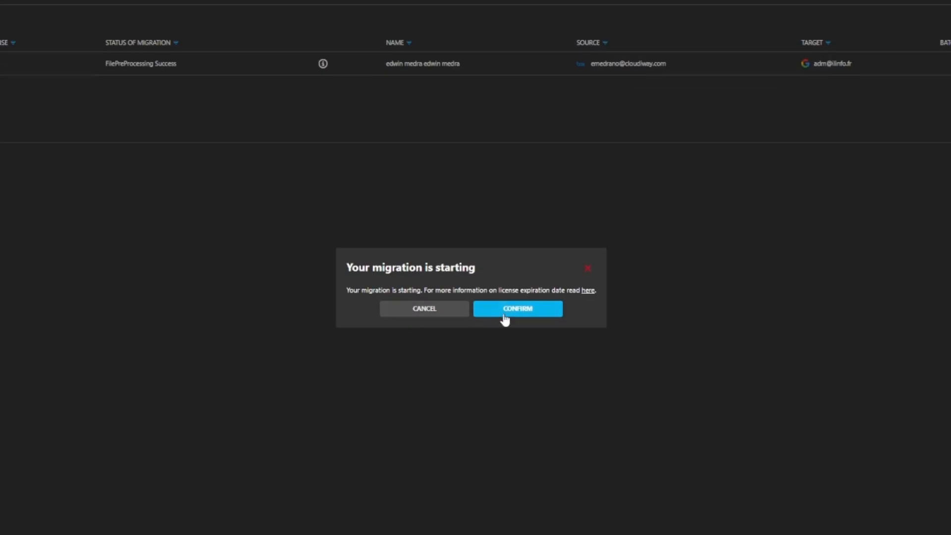
{"action": "left_click", "coordinate": [511, 312]}
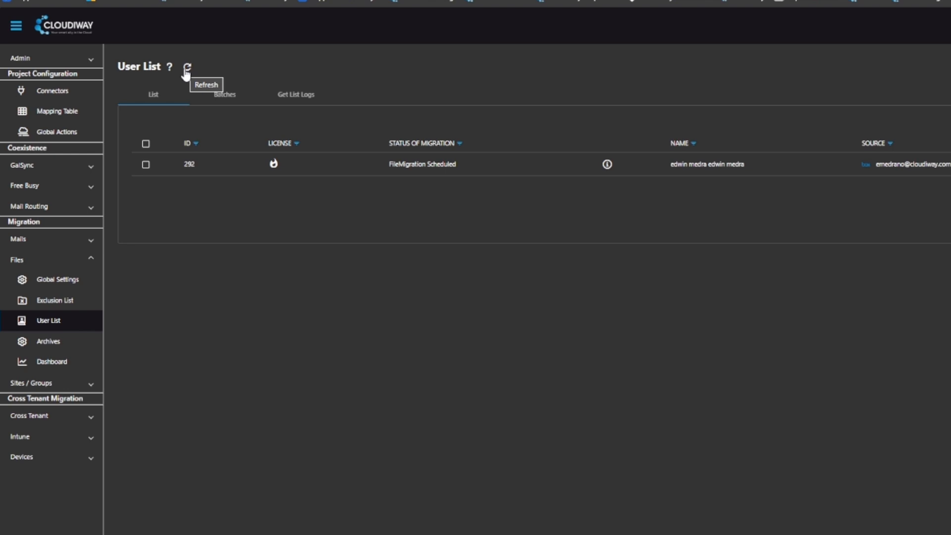
{"action": "left_click", "coordinate": [186, 69]}
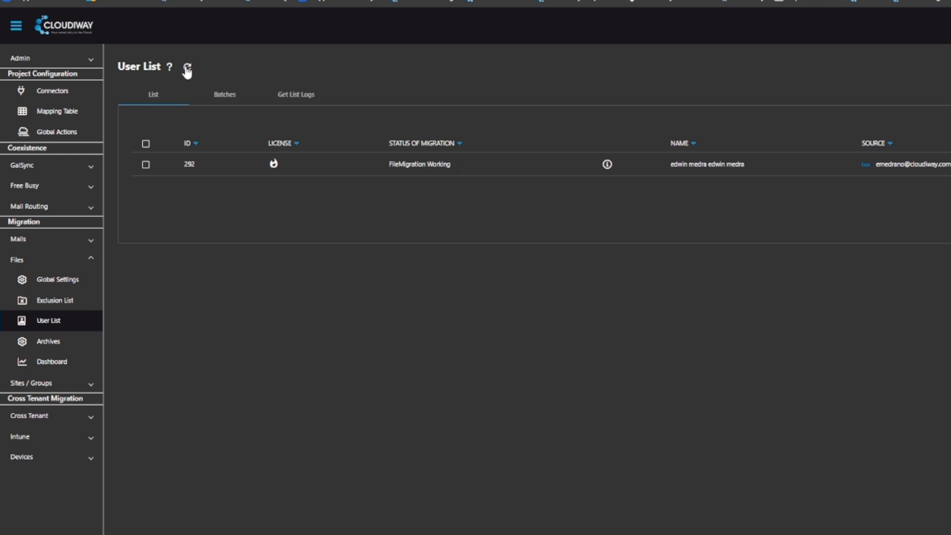
{"action": "left_click", "coordinate": [187, 69]}
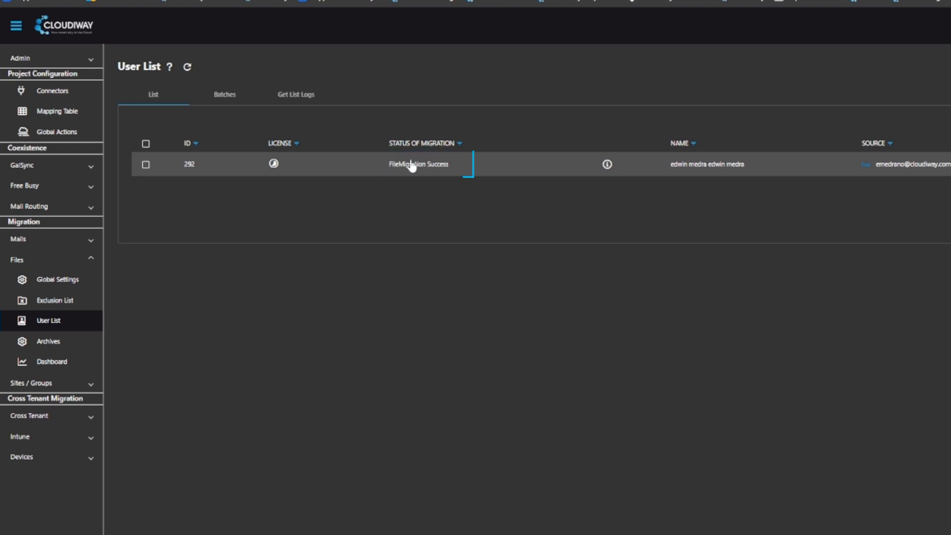
{"action": "left_click", "coordinate": [62, 361]}
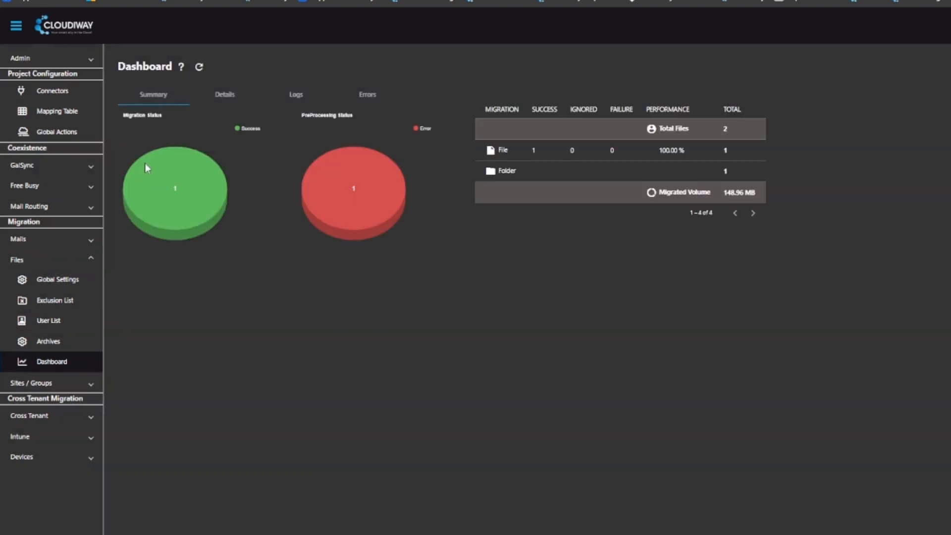
Review the per-user migration details, then return to the summary showing 148.96 MB migrated at 100.00 %.
{"action": "left_click", "coordinate": [223, 97]}
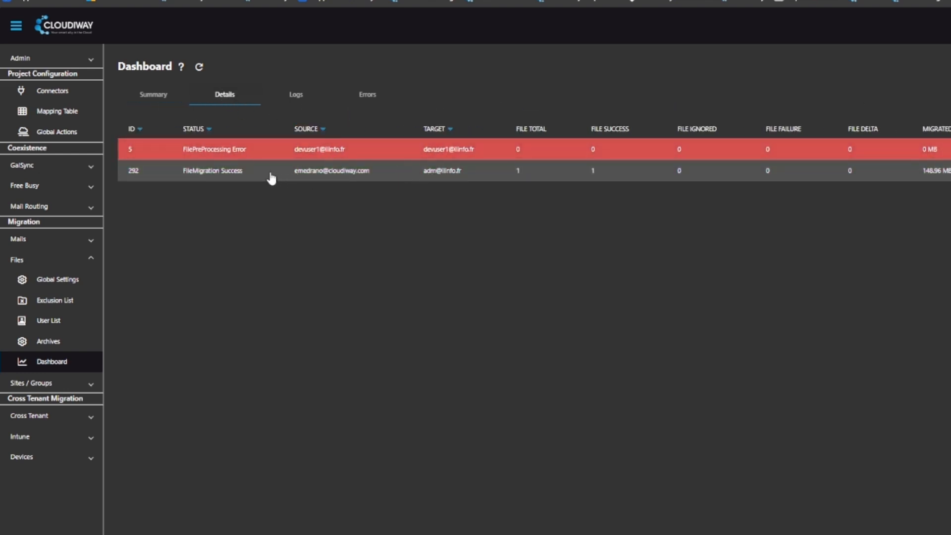
{"action": "left_click", "coordinate": [159, 99]}
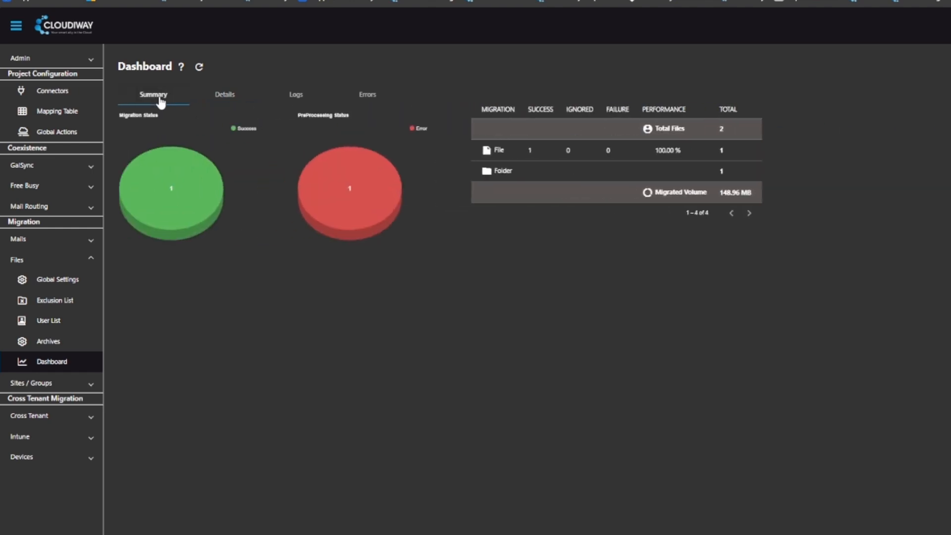